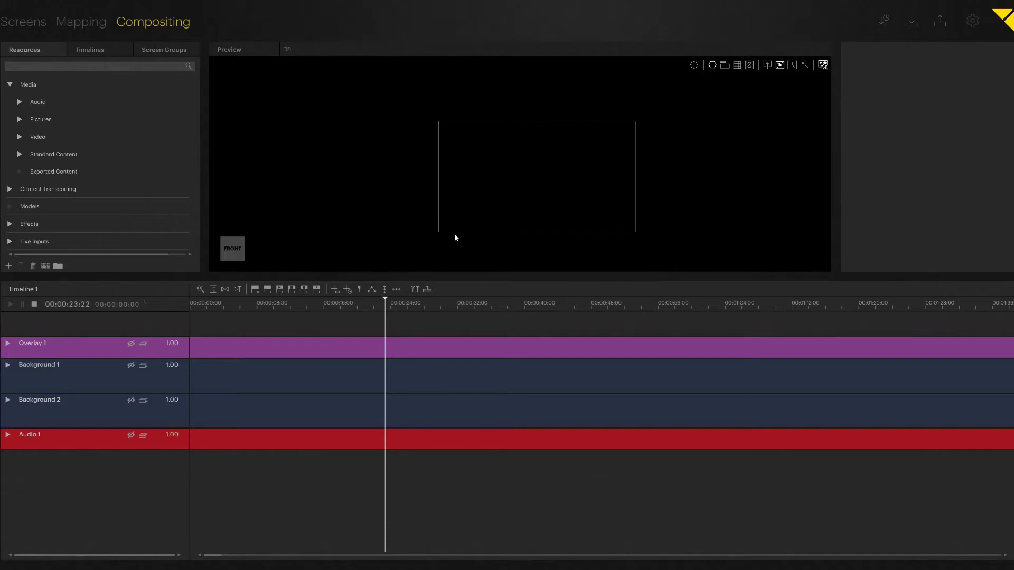
# Place video1.mov from the Video media folder on the Background 1 layer, starting at about 00:00:05:04.
pyautogui.click(20, 137)
pyautogui.click(29, 155)
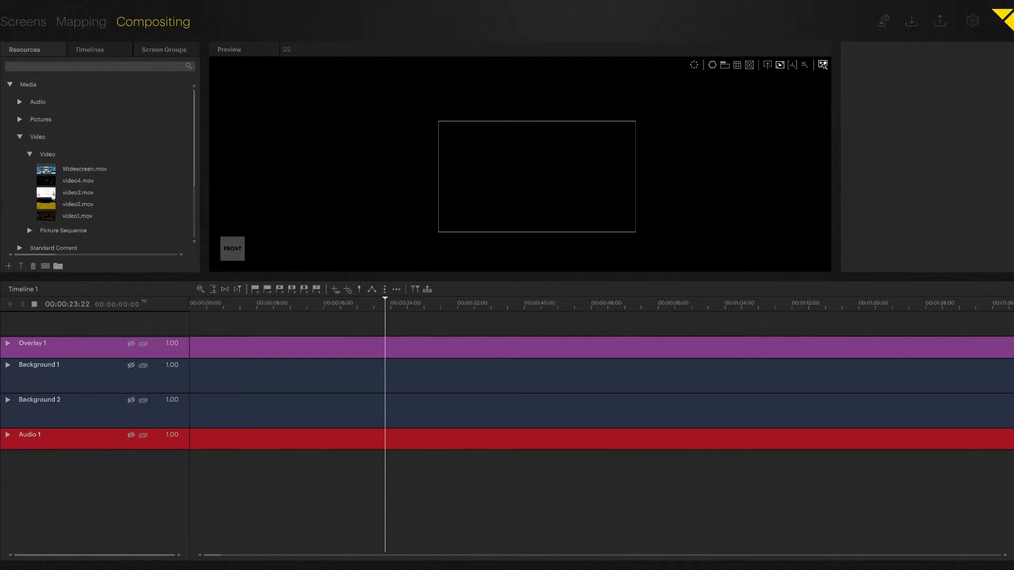
pyautogui.click(49, 216)
pyautogui.keyDown('shift'); pyautogui.click(49, 182); pyautogui.keyUp('shift')
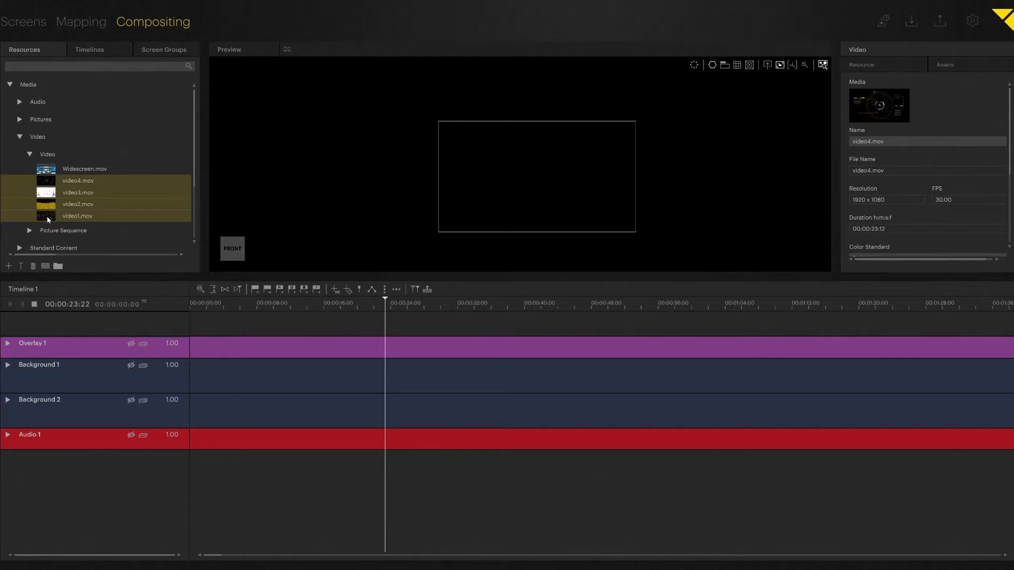
pyautogui.click(48, 218)
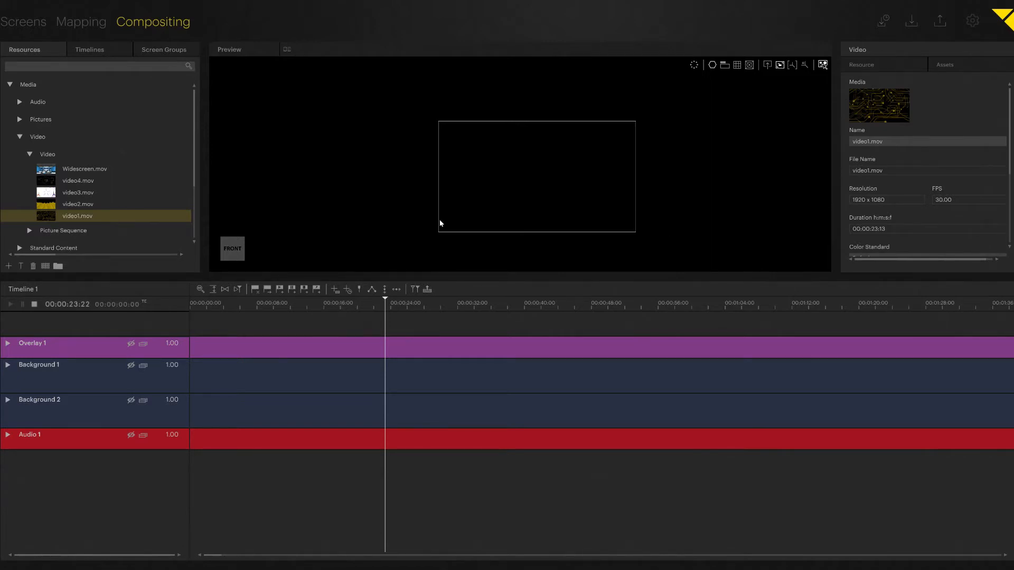
pyautogui.moveTo(41, 216); pyautogui.dragTo(233, 369)
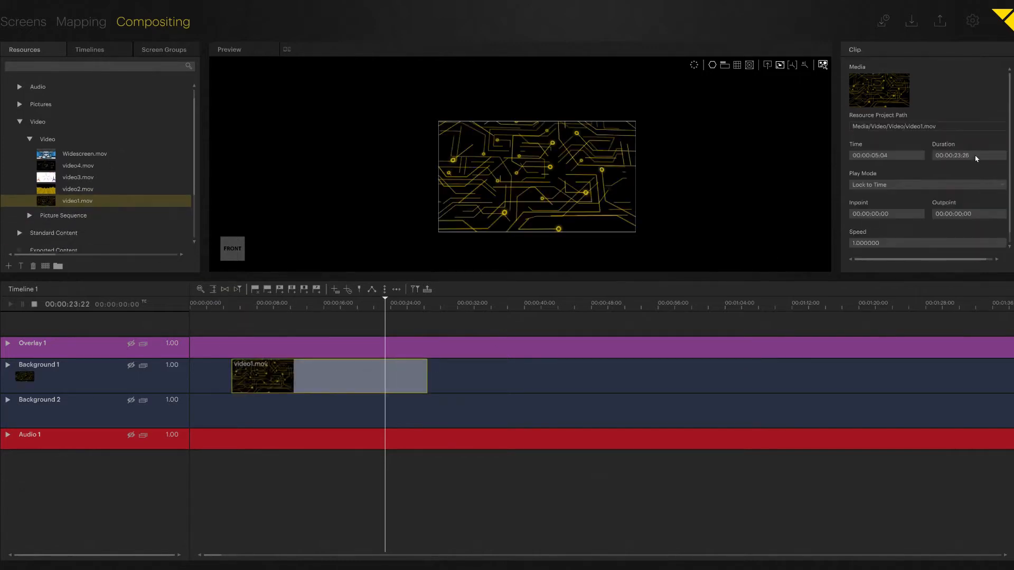
# Set the video1.mov clip's duration to 00:00:10:00.
pyautogui.click(975, 155)
pyautogui.write('10')
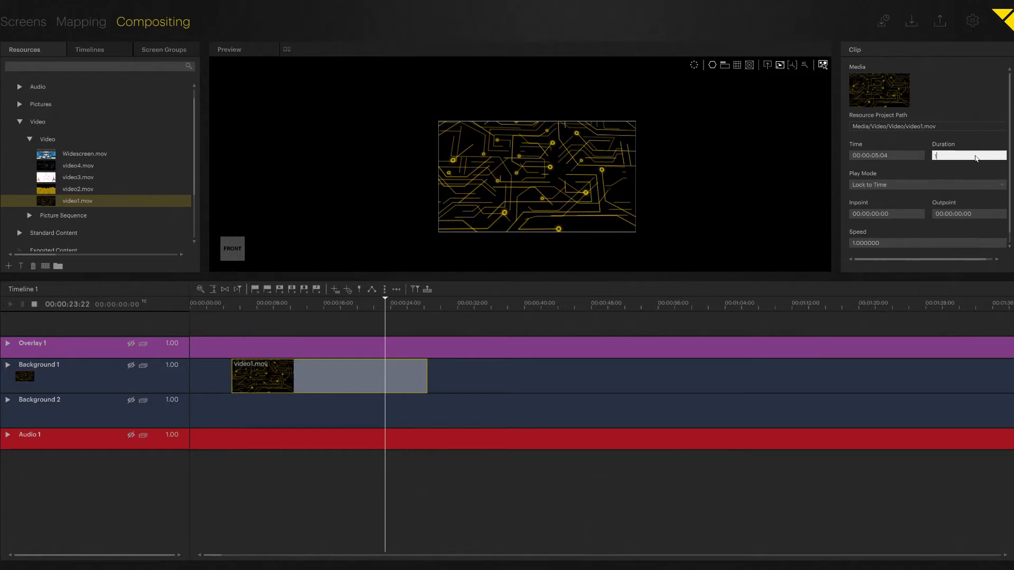
pyautogui.press('Return')
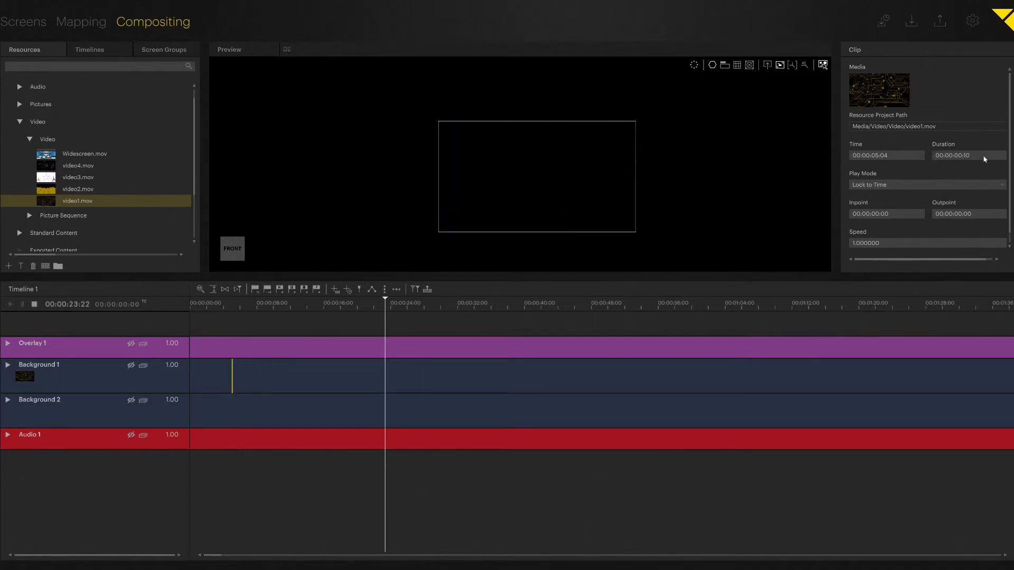
pyautogui.click(976, 156)
pyautogui.write('1000')
pyautogui.press('Return')
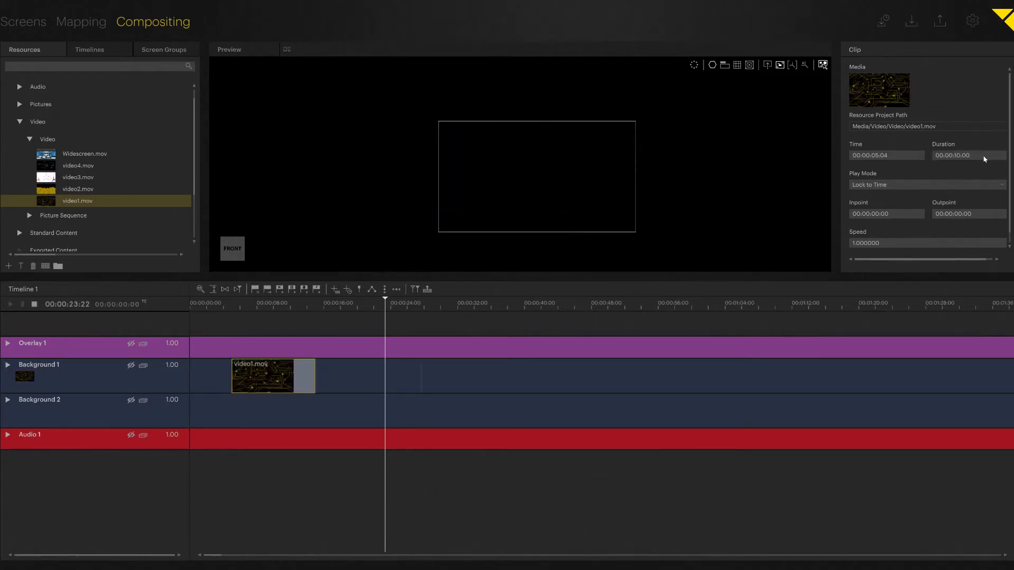
# Add a fade-in to the video1.mov clip, with opacity rising from its start to 1.00 at clip time 00:00:01:00.
pyautogui.moveTo(253, 374); pyautogui.dragTo(210, 414)
pyautogui.click(253, 374)
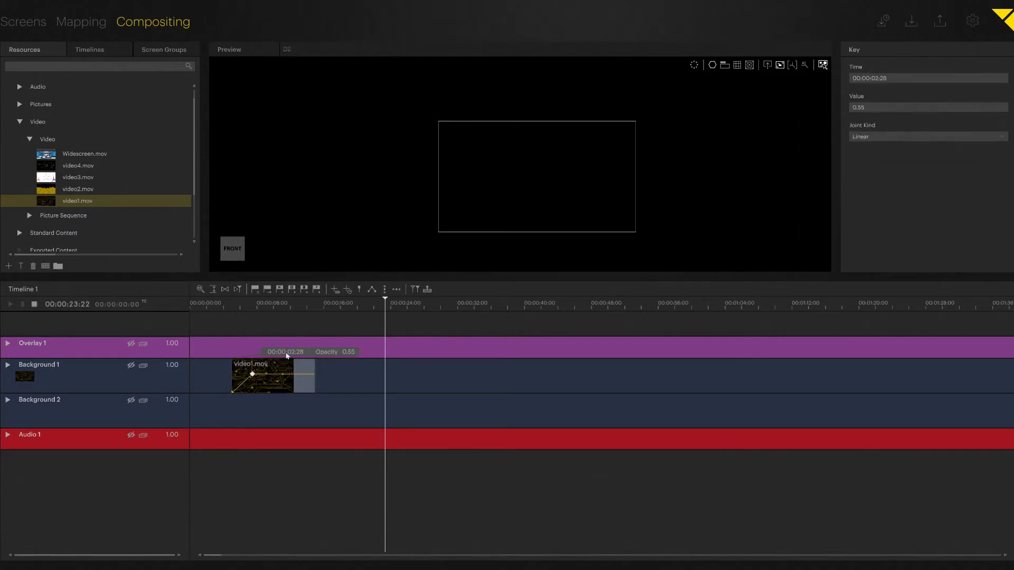
pyautogui.click(302, 352)
pyautogui.write('1')
pyautogui.press('Return')
pyautogui.click(267, 352)
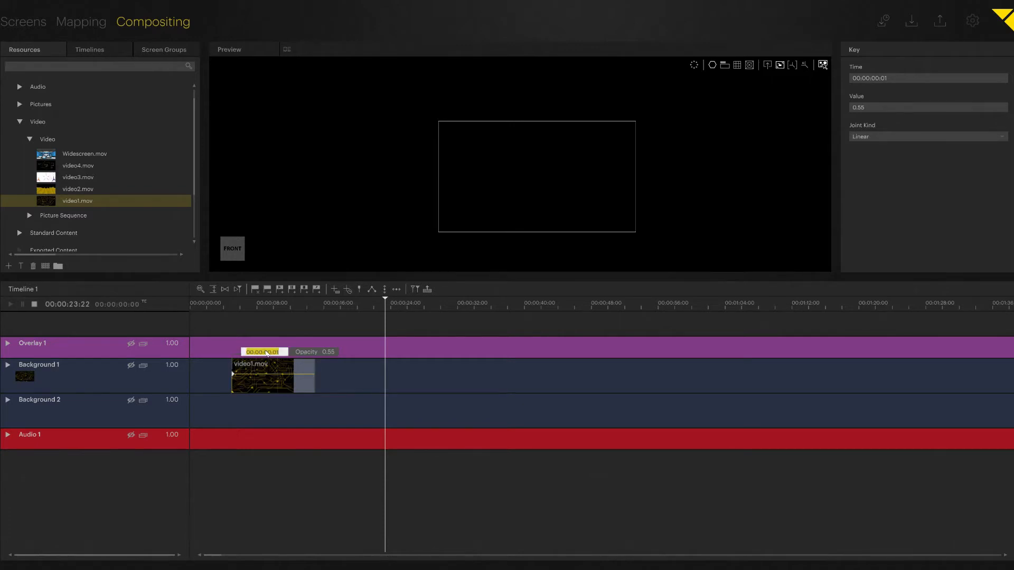
pyautogui.write('100')
pyautogui.press('Return')
pyautogui.press('Tab')
pyautogui.write('1')
pyautogui.press('Return')
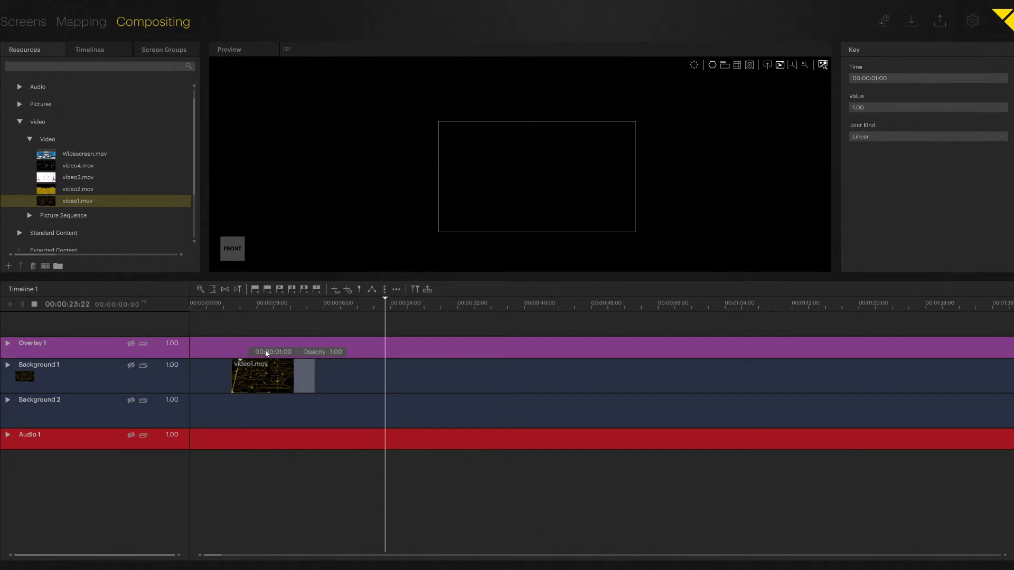
# Add a fade-out to the video1.mov clip, holding opacity 1.00 until 00:00:09:00 and dropping to about 0 at 00:00:10:00.
pyautogui.doubleClick(294, 368)
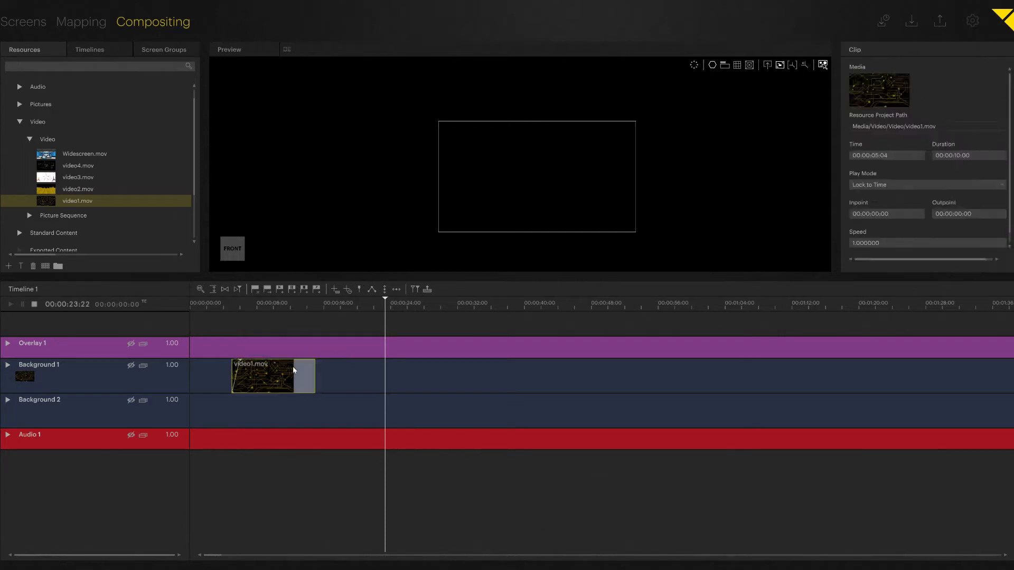
pyautogui.doubleClick(344, 354)
pyautogui.write('900')
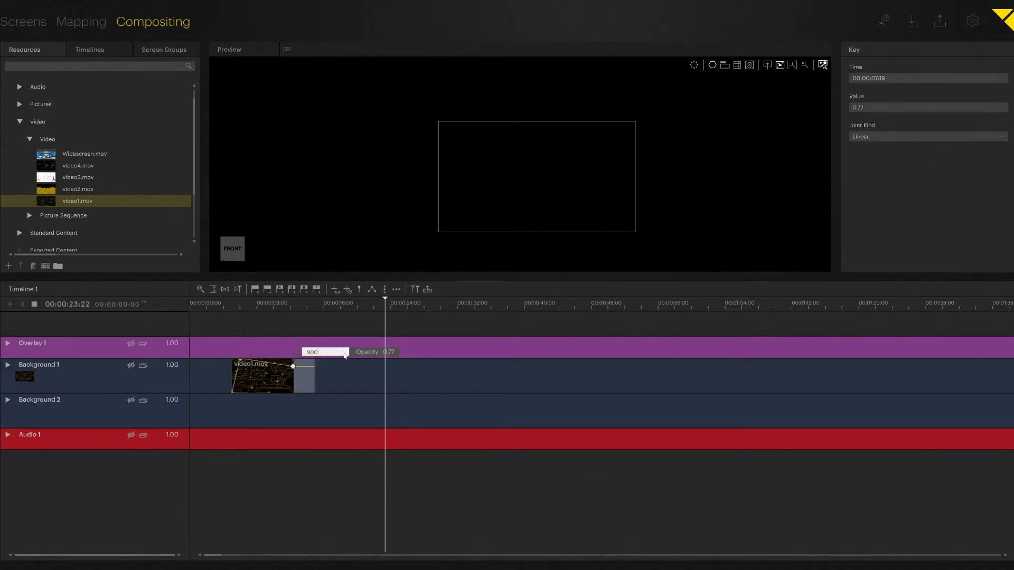
pyautogui.press('Return')
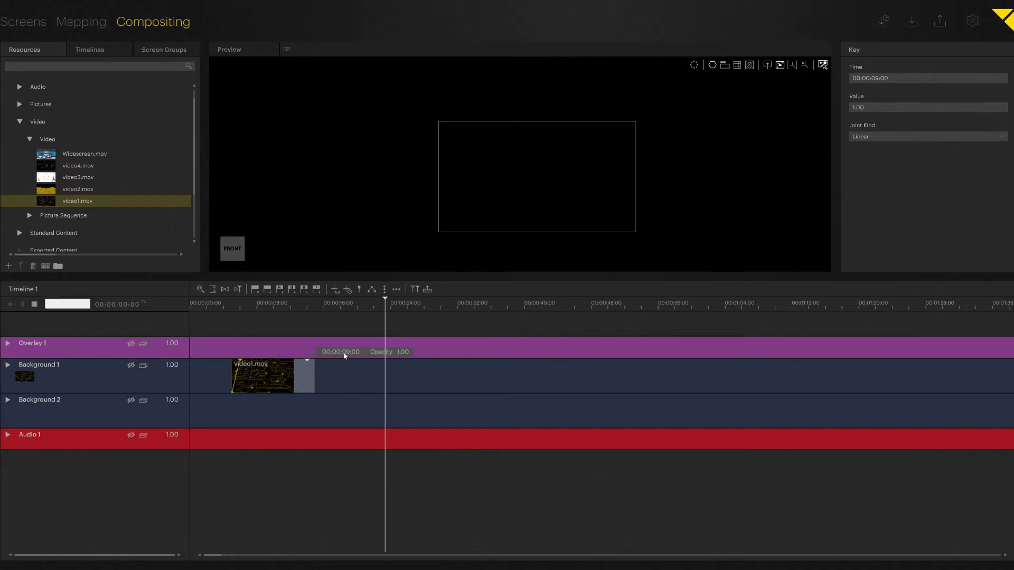
pyautogui.moveTo(305, 384); pyautogui.dragTo(318, 400)
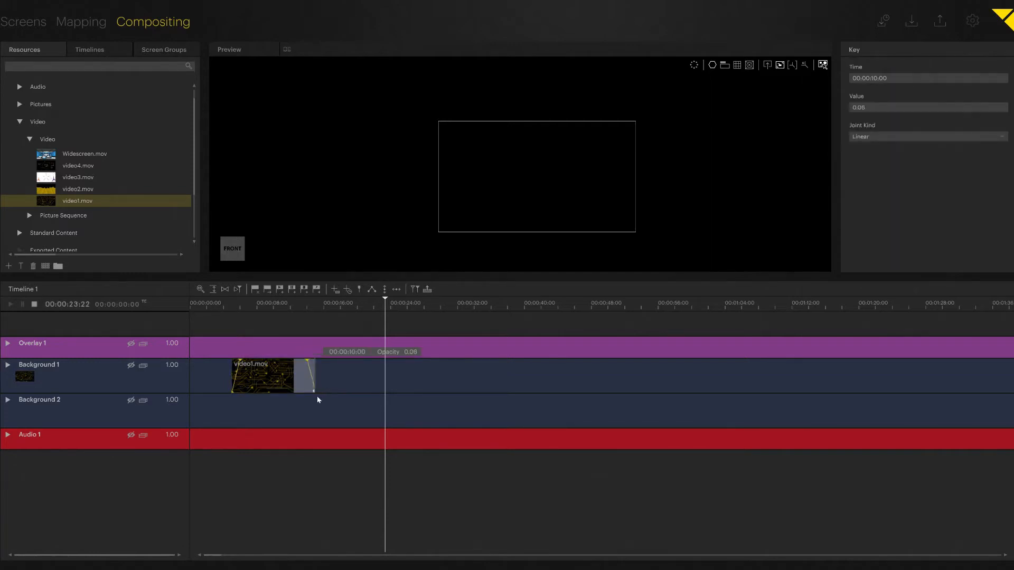
# Copy the video1.mov clip with its fades and paste three copies end to end behind it on Background 1.
pyautogui.click(281, 386)
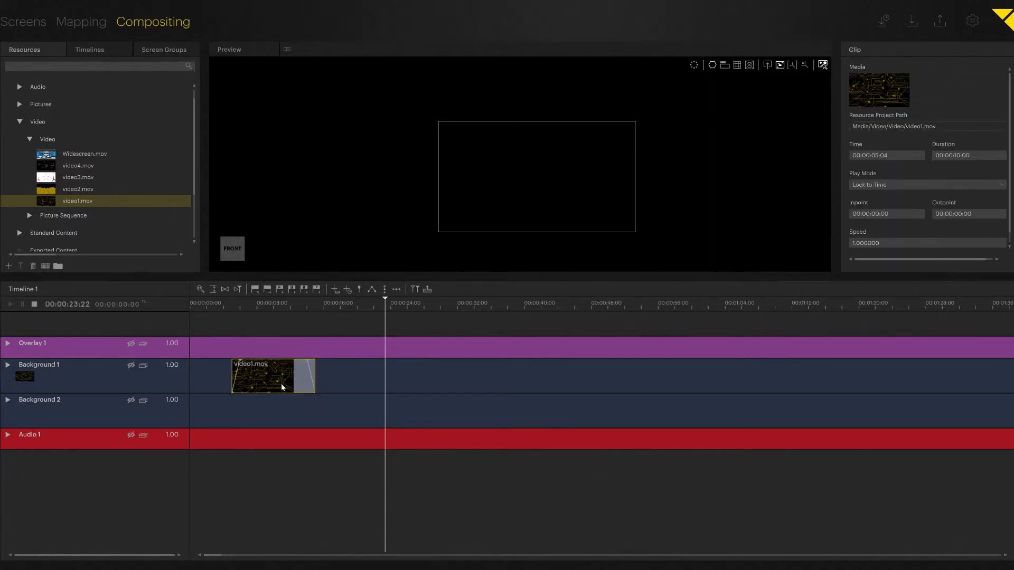
pyautogui.hotkey('ctrl', 'Left')
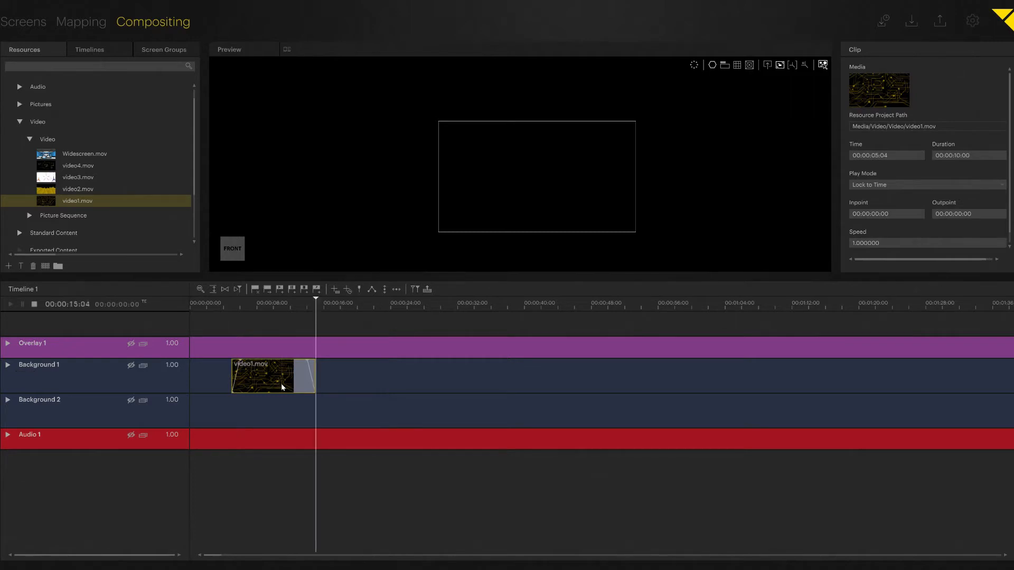
pyautogui.hotkey('ctrl', 'v')
pyautogui.hotkey('ctrl', 'Right')
pyautogui.hotkey('ctrl', 'v')
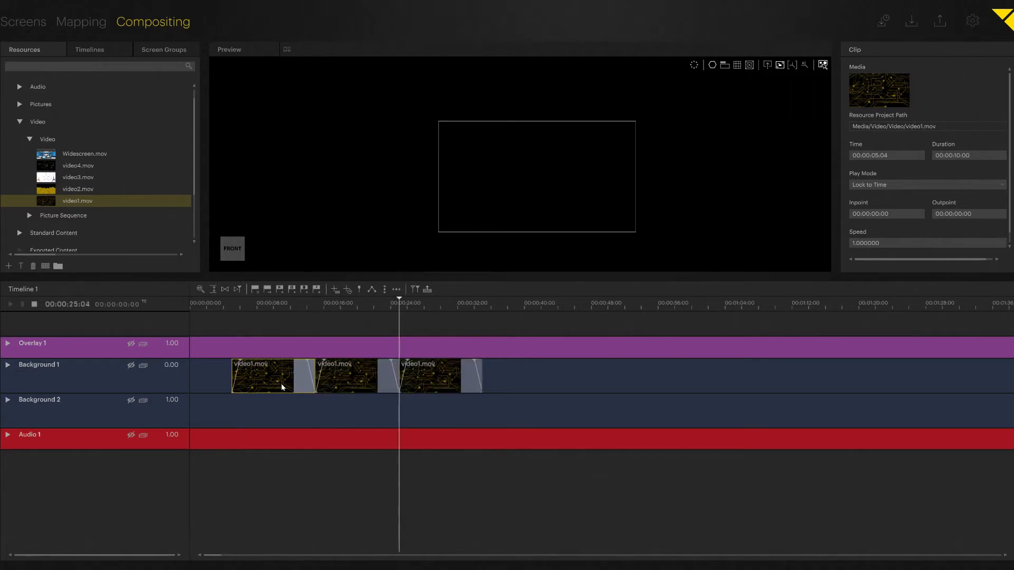
pyautogui.hotkey('ctrl', 'Right')
pyautogui.hotkey('ctrl', 'v')
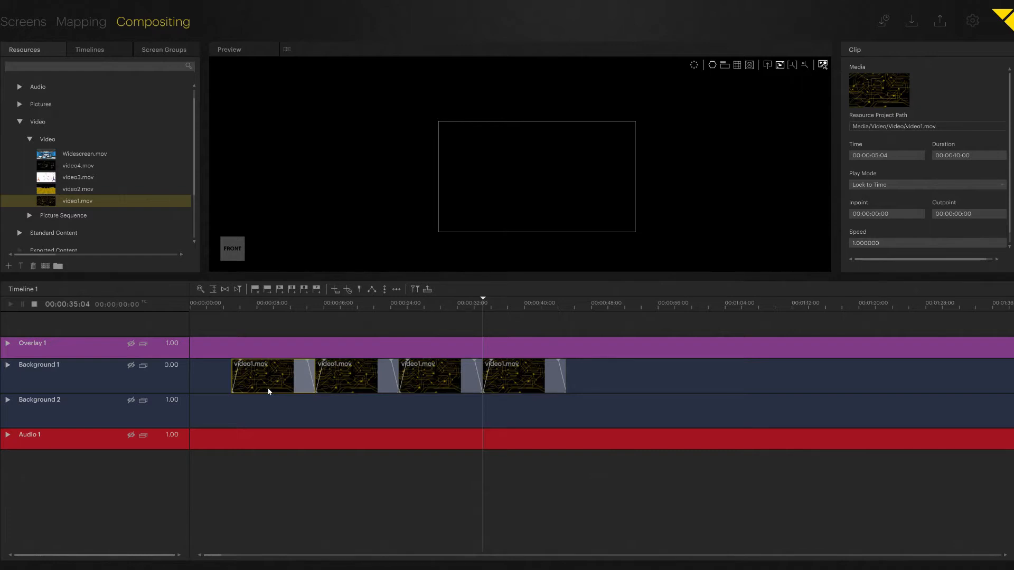
# Jump the playhead back and forth between the clip boundaries on Background 1.
pyautogui.hotkey('ctrl', 'Left')
pyautogui.hotkey('ctrl', 'Right')
pyautogui.hotkey('ctrl', 'Right')
pyautogui.hotkey('ctrl', 'Left')
pyautogui.hotkey('ctrl', 'Left')
pyautogui.hotkey('ctrl', 'Left')
pyautogui.hotkey('ctrl', 'Left')
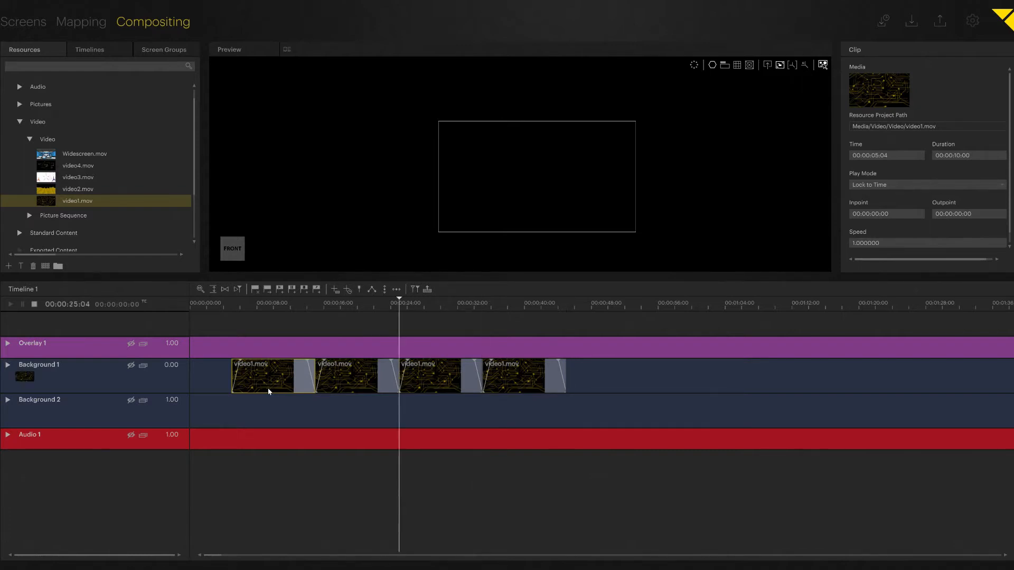
pyautogui.hotkey('ctrl', 'Right')
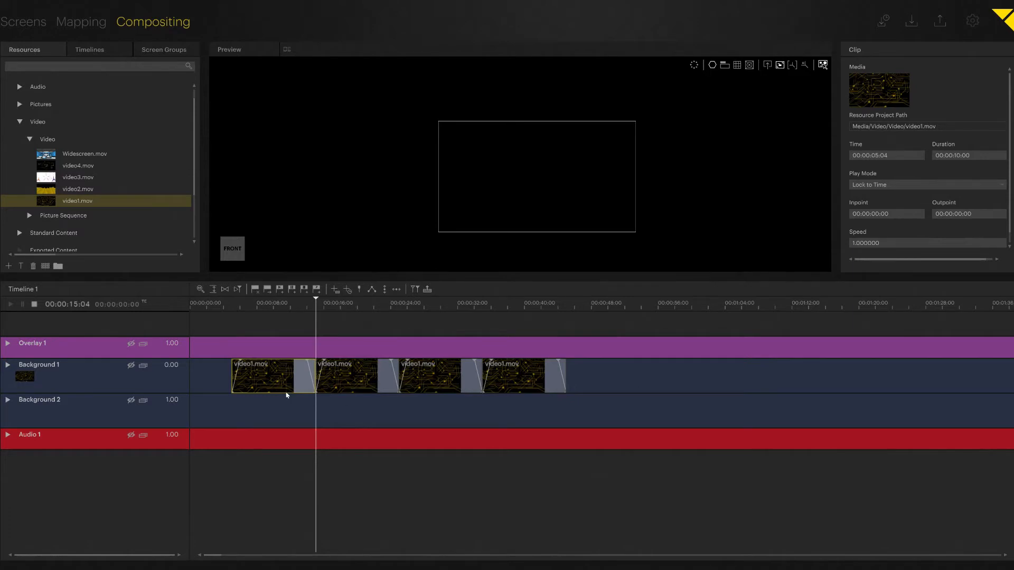
# Replace the media of the second, third and fourth clips with video2.mov, video3.mov and video4.mov.
pyautogui.moveTo(78, 189); pyautogui.dragTo(344, 375)
pyautogui.moveTo(53, 170); pyautogui.dragTo(436, 378)
pyautogui.moveTo(51, 162); pyautogui.dragTo(518, 381)
# Move all four Background 1 clips together so the first one starts at 00:00:05:00.
pyautogui.moveTo(316, 304); pyautogui.dragTo(225, 313)
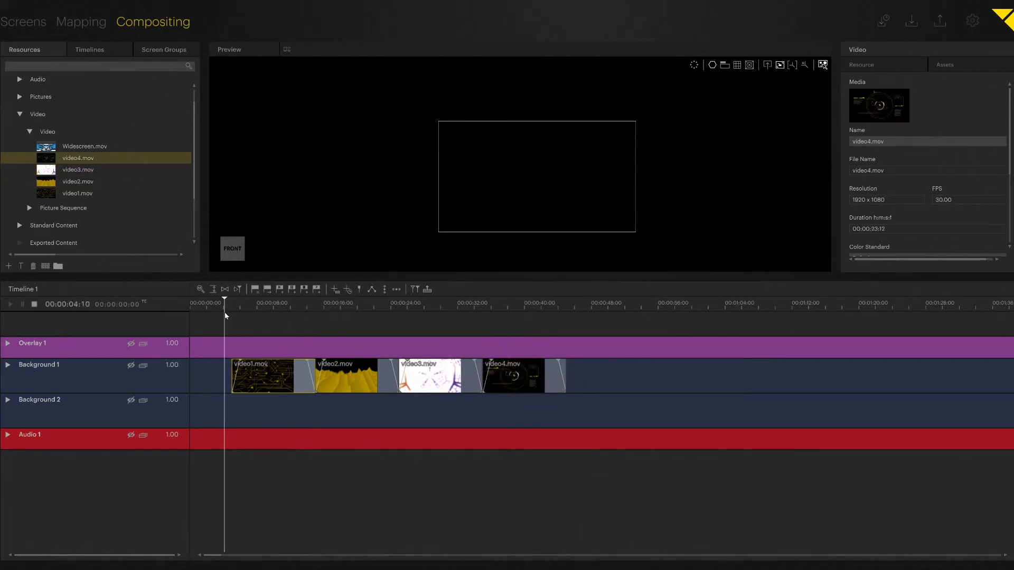
pyautogui.moveTo(226, 349); pyautogui.dragTo(600, 421)
pyautogui.doubleClick(90, 305)
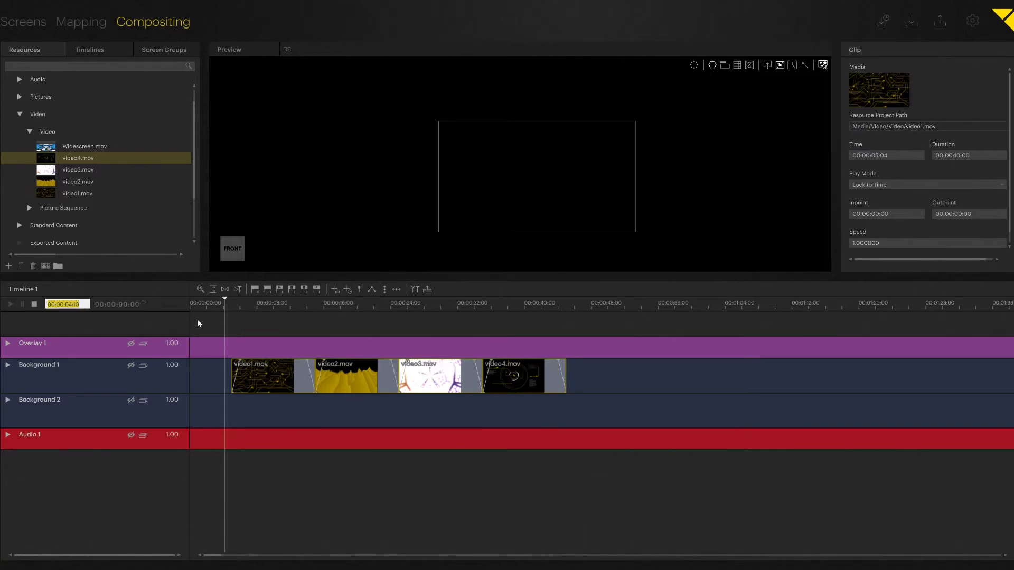
pyautogui.write('00:00:05:00')
pyautogui.press('Return')
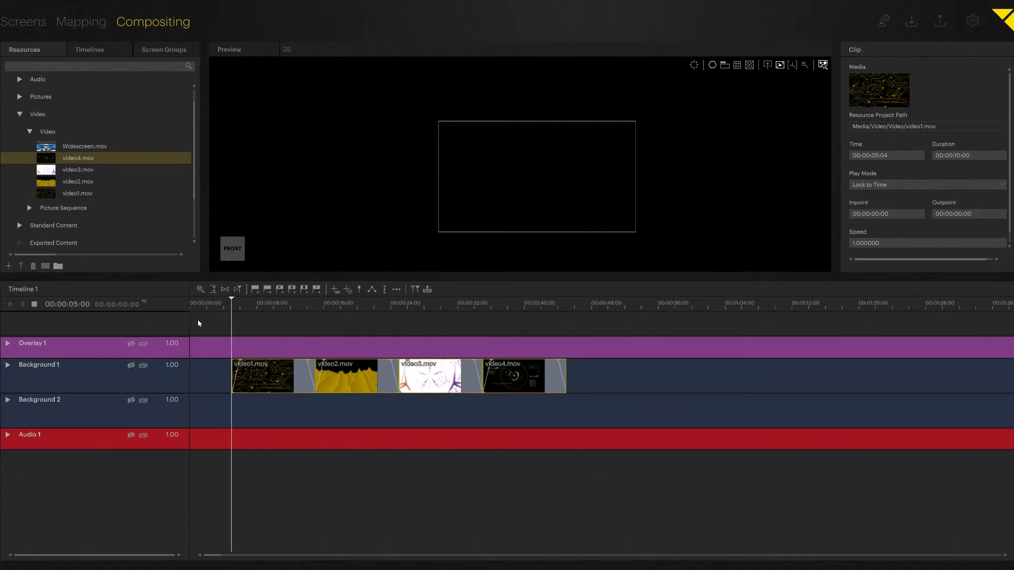
pyautogui.moveTo(244, 386); pyautogui.dragTo(237, 387)
pyautogui.click(247, 414)
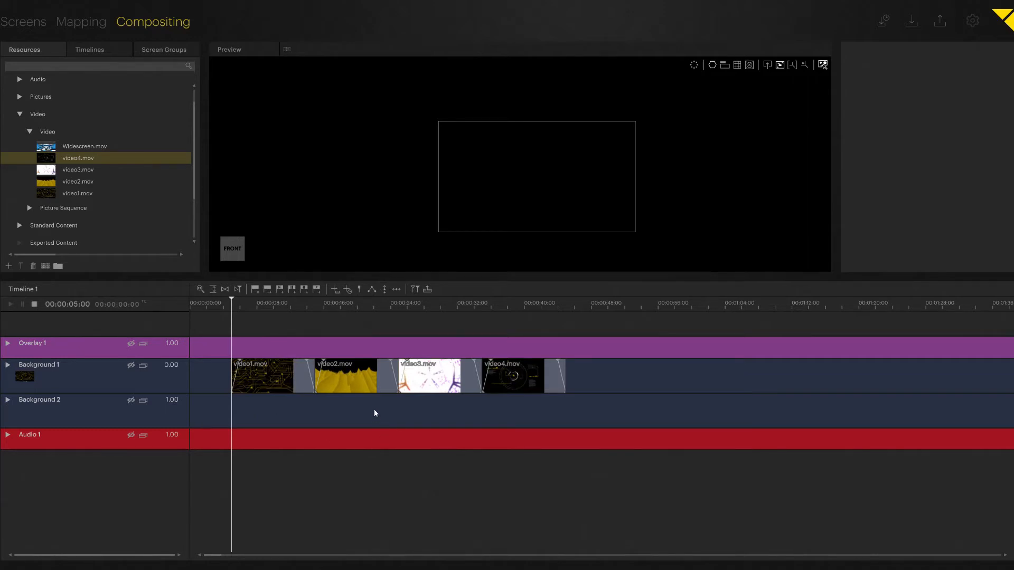
# Add a cue at 00:00:14:00, before the end of the first clip, and set its operation to Pause.
pyautogui.click(305, 320)
pyautogui.moveTo(323, 324)
pyautogui.mouseDown()
pyautogui.moveTo(336, 323)
pyautogui.moveTo(310, 327)
pyautogui.mouseUp()
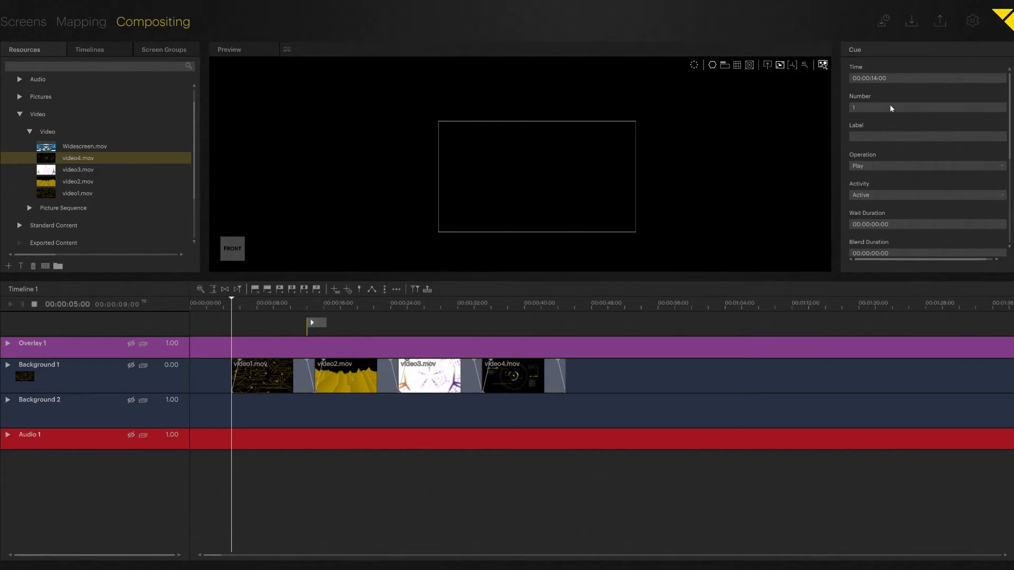
pyautogui.click(875, 168)
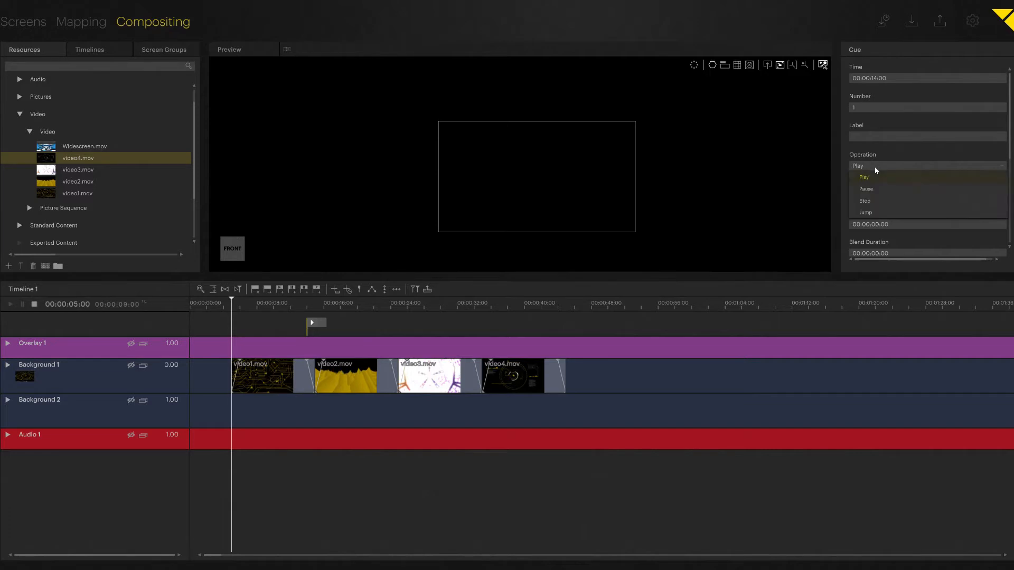
pyautogui.click(890, 189)
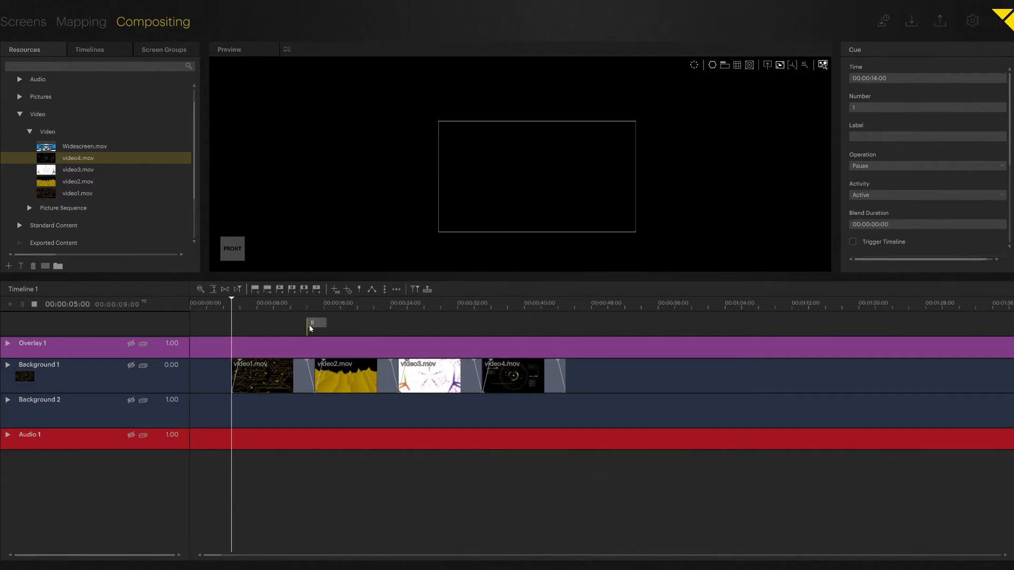
# Add a pause cue at 00:00:24:00, where video2.mov starts to fade out.
pyautogui.moveTo(296, 307); pyautogui.dragTo(349, 305)
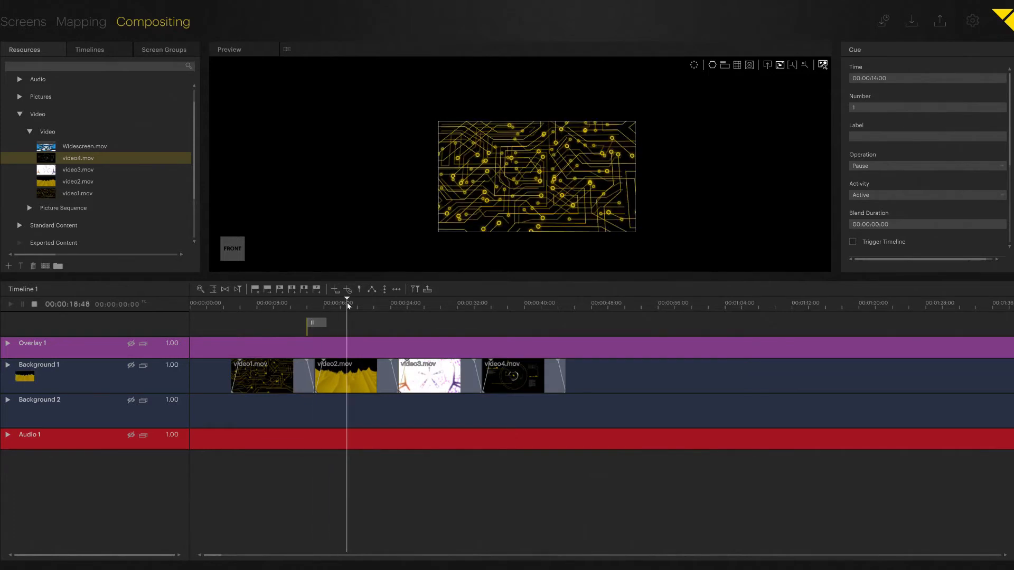
pyautogui.press('Right')
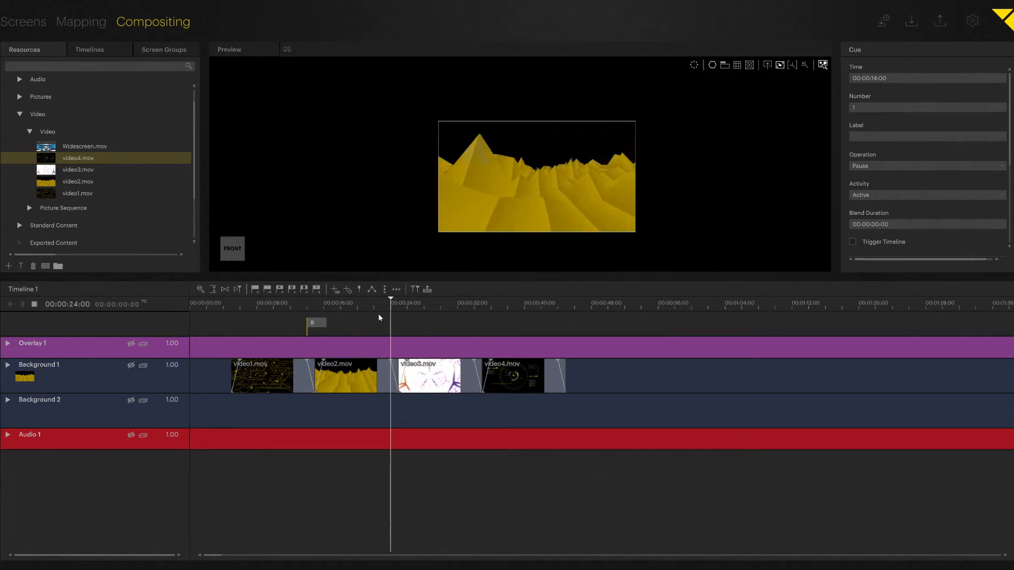
pyautogui.click(292, 290)
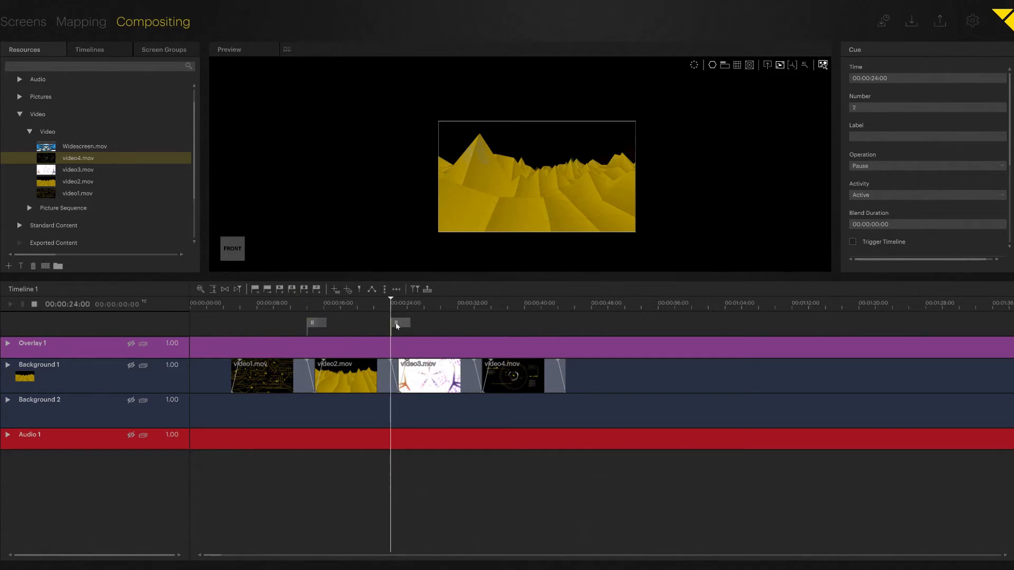
# Paste a copy of the pause cue at 00:00:34:00, where video3.mov starts to fade out.
pyautogui.hotkey('ctrl', 'Right')
pyautogui.hotkey('ctrl', 'Right')
pyautogui.hotkey('ctrl', 'Right')
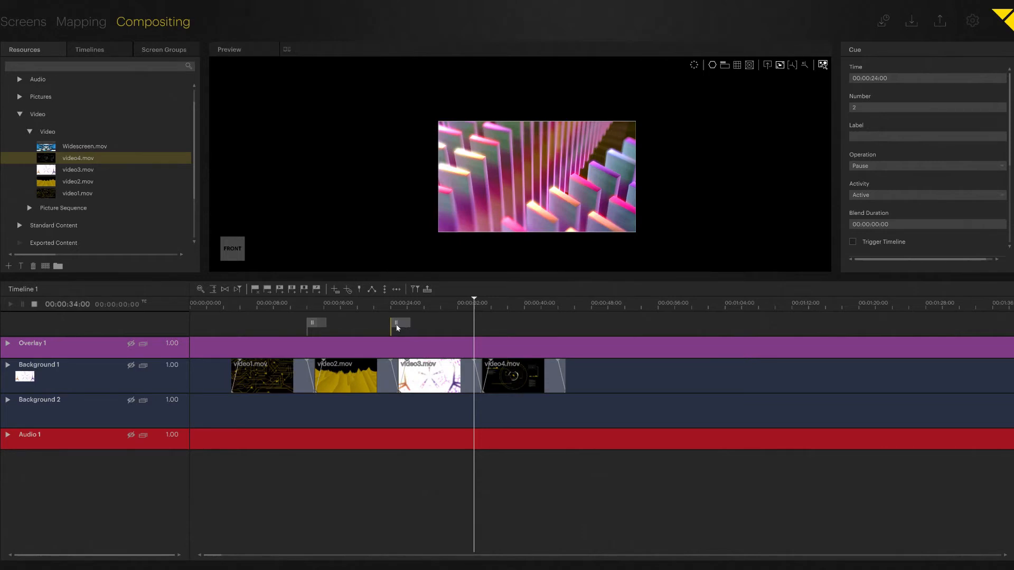
pyautogui.hotkey('ctrl', 'v')
# Try adding a Play cue at 00:00:46:25 and pasting a copy at the playhead, and delete the added cues.
pyautogui.doubleClick(578, 325)
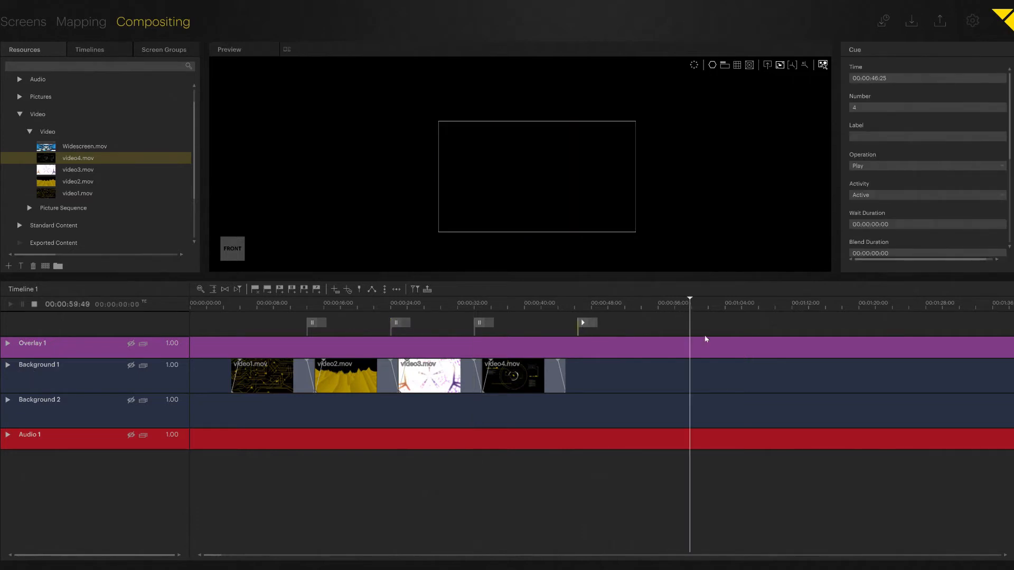
pyautogui.hotkey('ctrl', 'v')
pyautogui.press('Delete')
pyautogui.click(583, 322)
pyautogui.press('Delete')
# Try pasting a clip at 00:00:59:49 on Background 1, and delete the pasted clip.
pyautogui.click(524, 374)
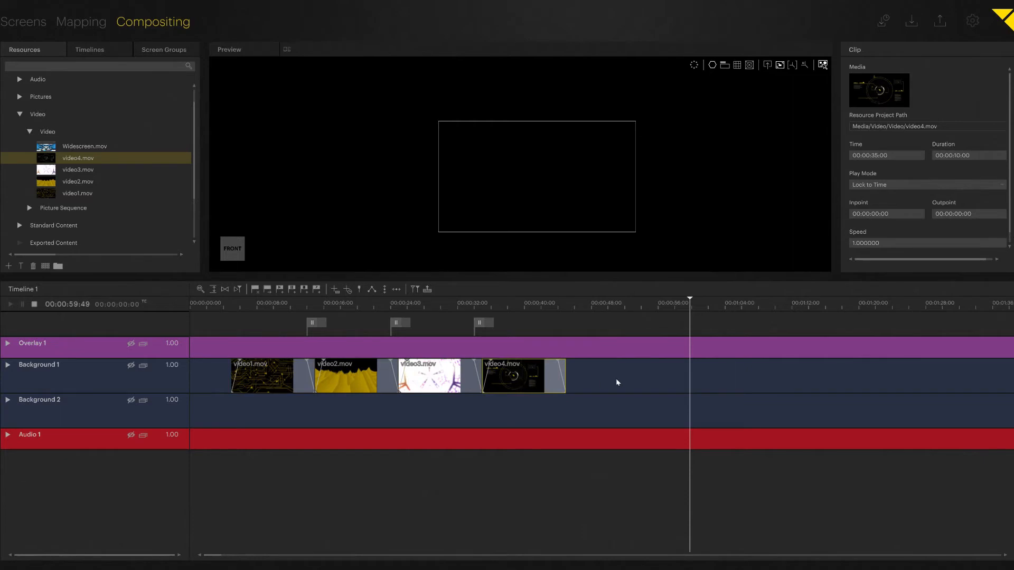
pyautogui.hotkey('ctrl', 'v')
pyautogui.click(727, 380)
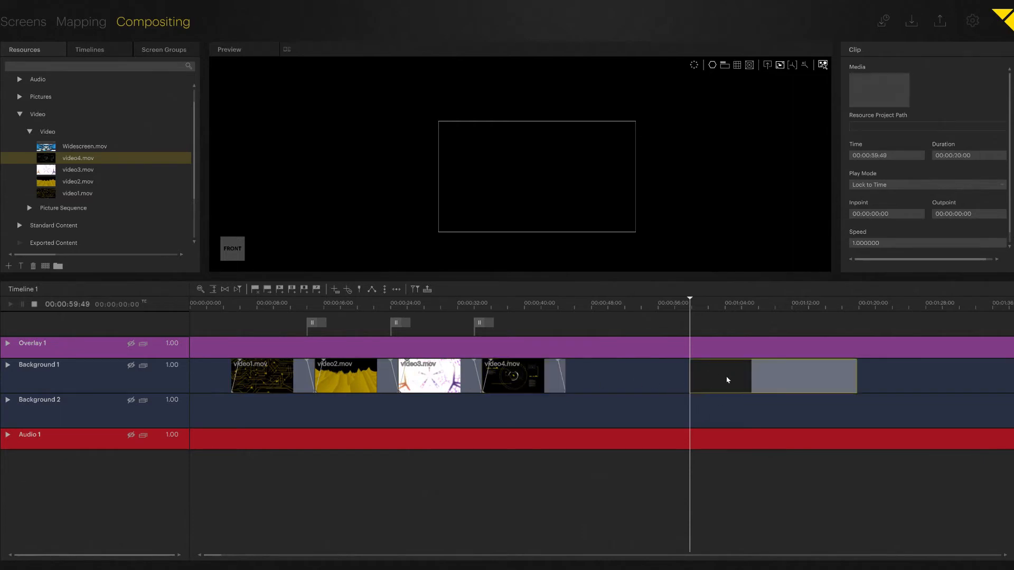
pyautogui.press('Delete')
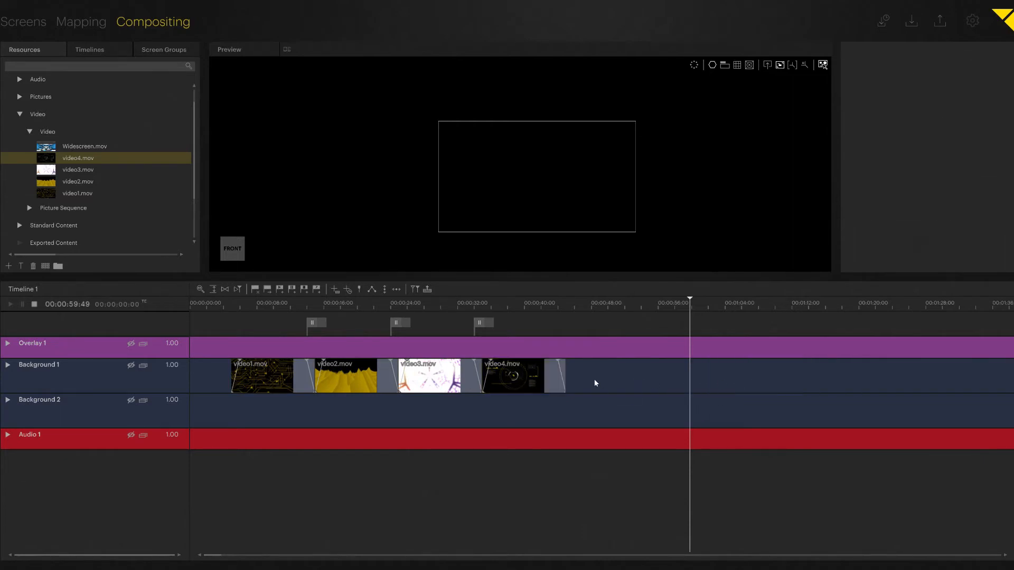
# Try adding an opacity key on video4.mov at 00:00:38:55, and delete the added key.
pyautogui.click(491, 362)
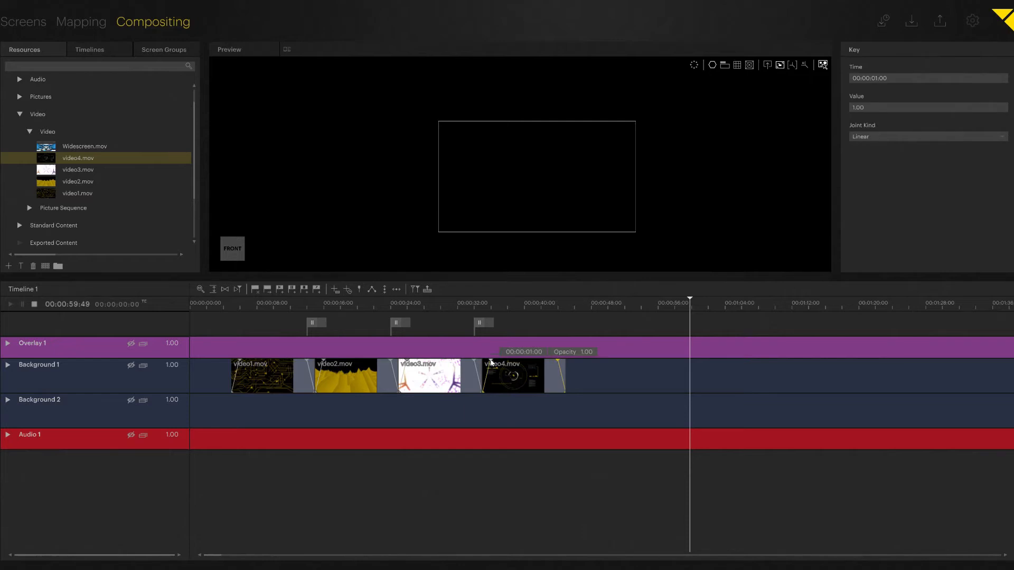
pyautogui.click(516, 310)
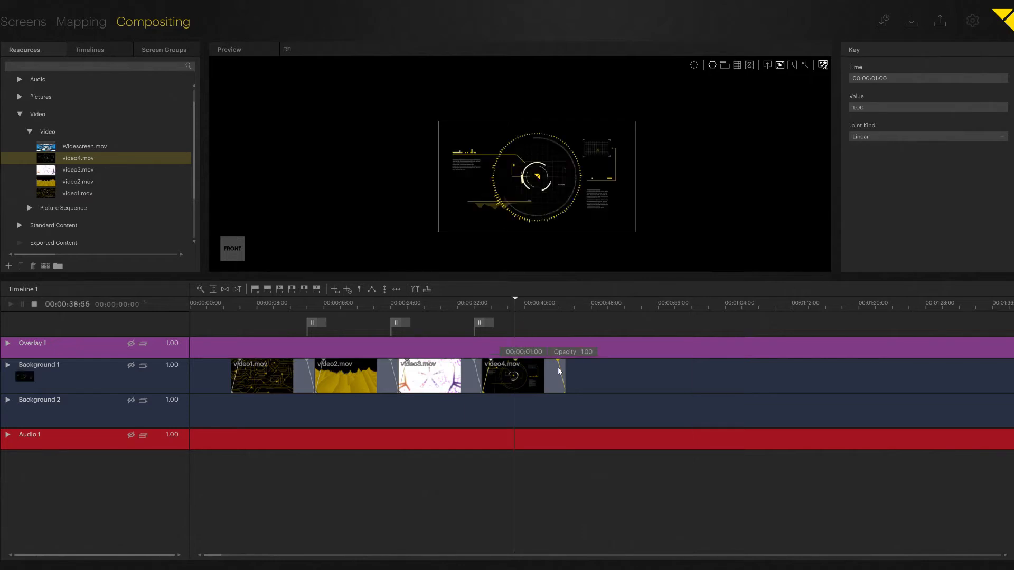
pyautogui.doubleClick(516, 360)
pyautogui.press('Delete')
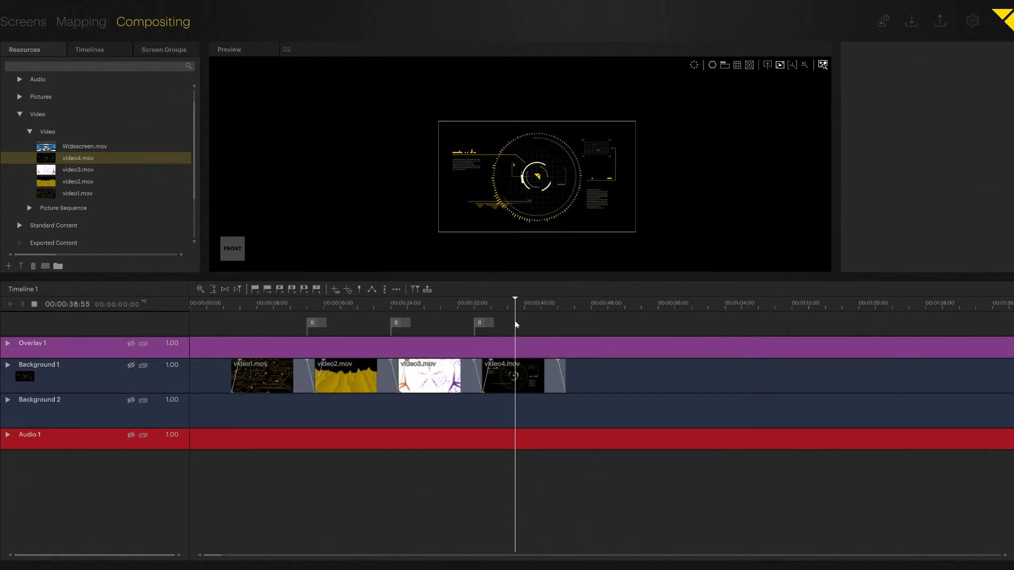
# Add a pause cue at 00:00:44:06, where video4.mov starts to fade out.
pyautogui.click(481, 324)
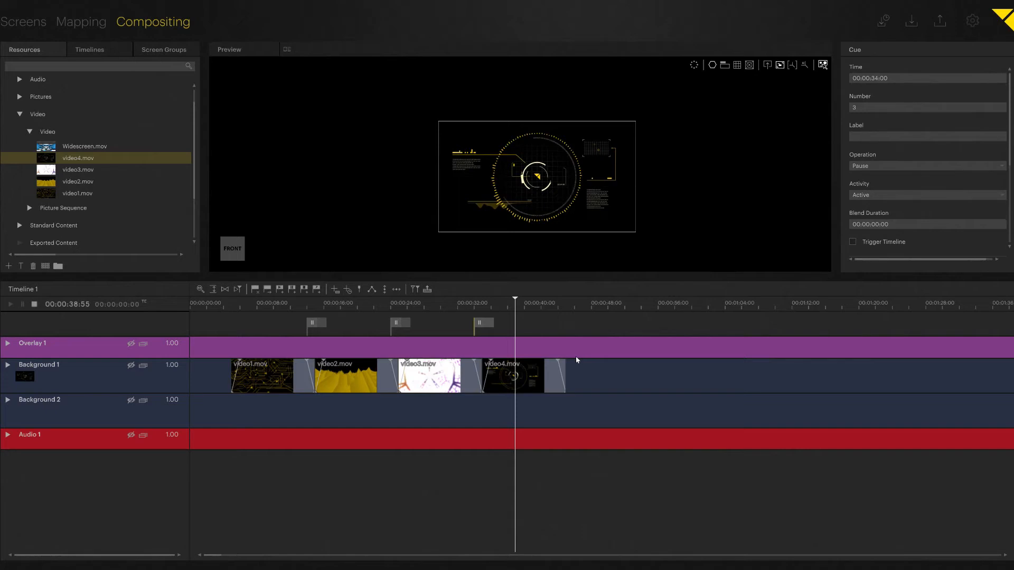
pyautogui.click(554, 303)
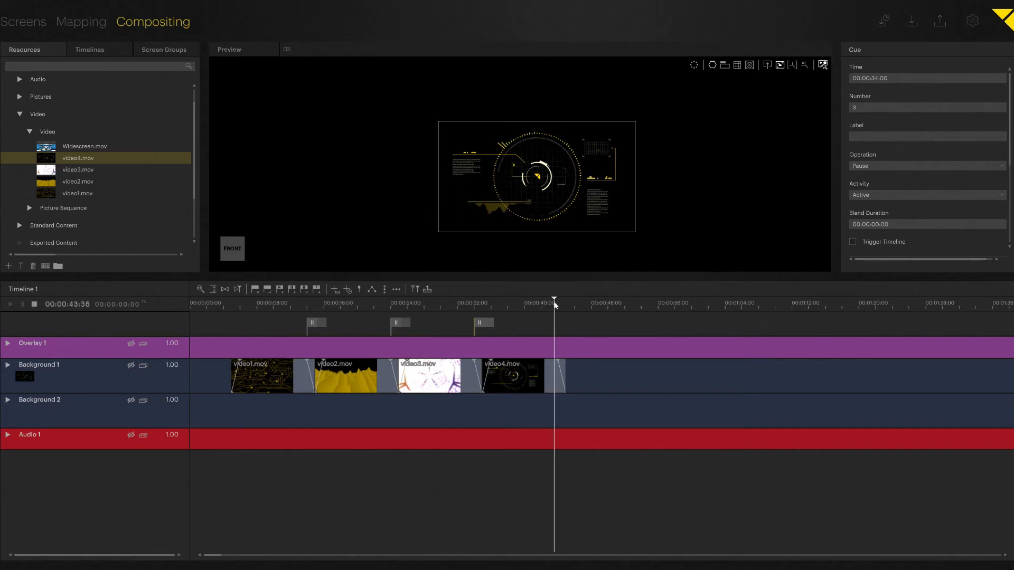
pyautogui.moveTo(555, 304); pyautogui.dragTo(559, 304)
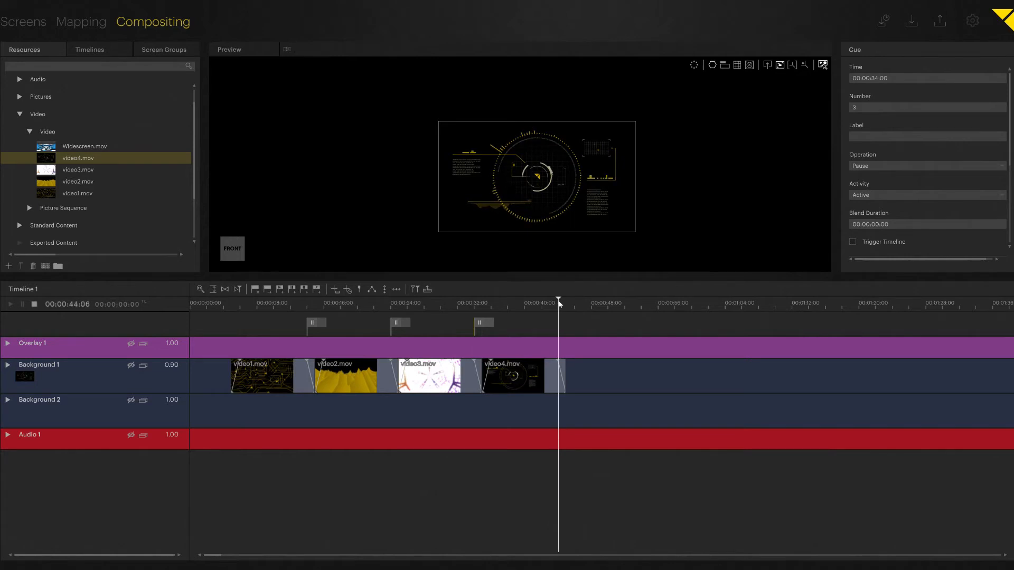
pyautogui.click(295, 289)
# Add a cue at 00:00:47:42, past the end of video4.mov, and change its operation to Jump.
pyautogui.doubleClick(589, 329)
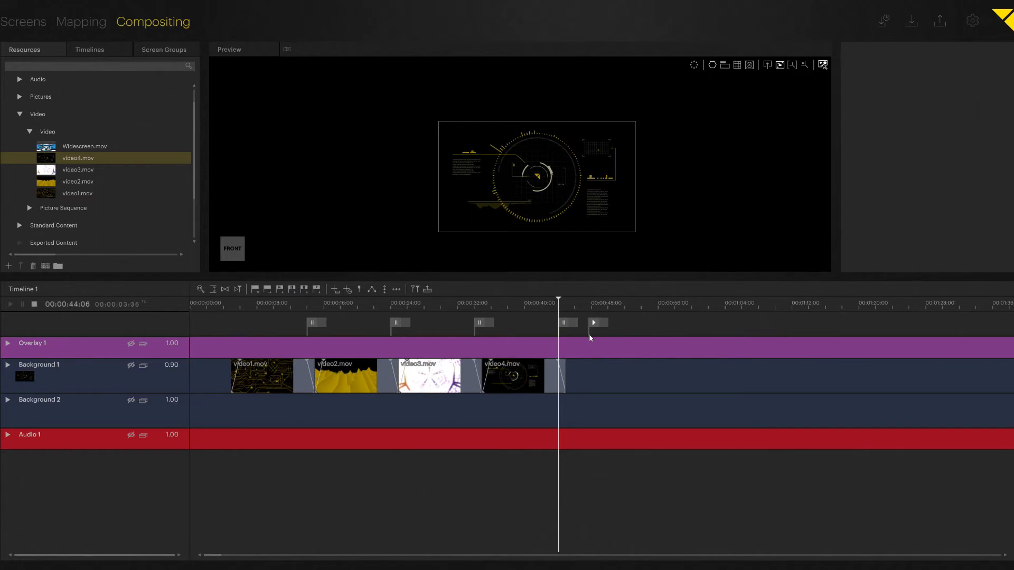
pyautogui.click(594, 324)
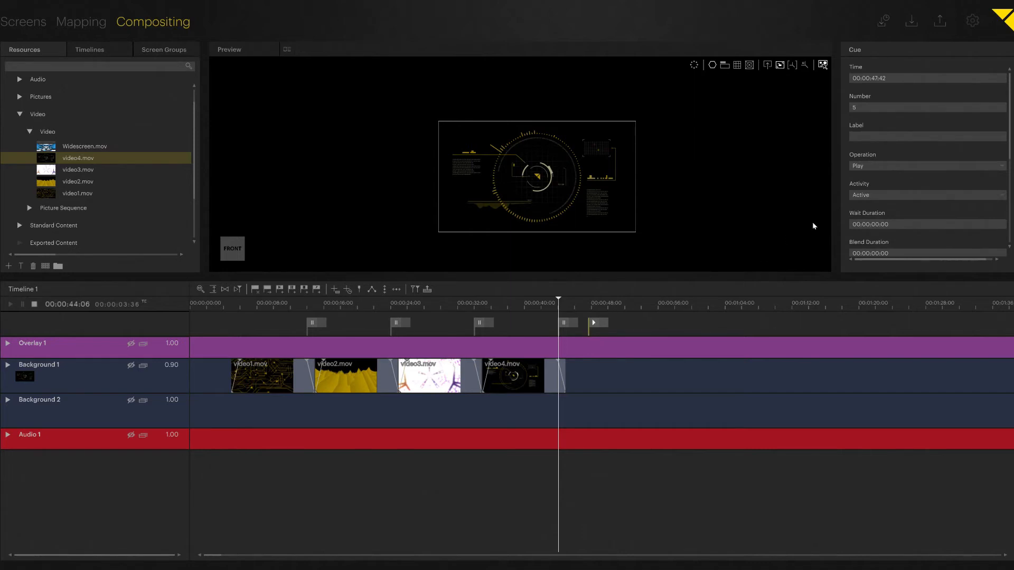
pyautogui.click(895, 165)
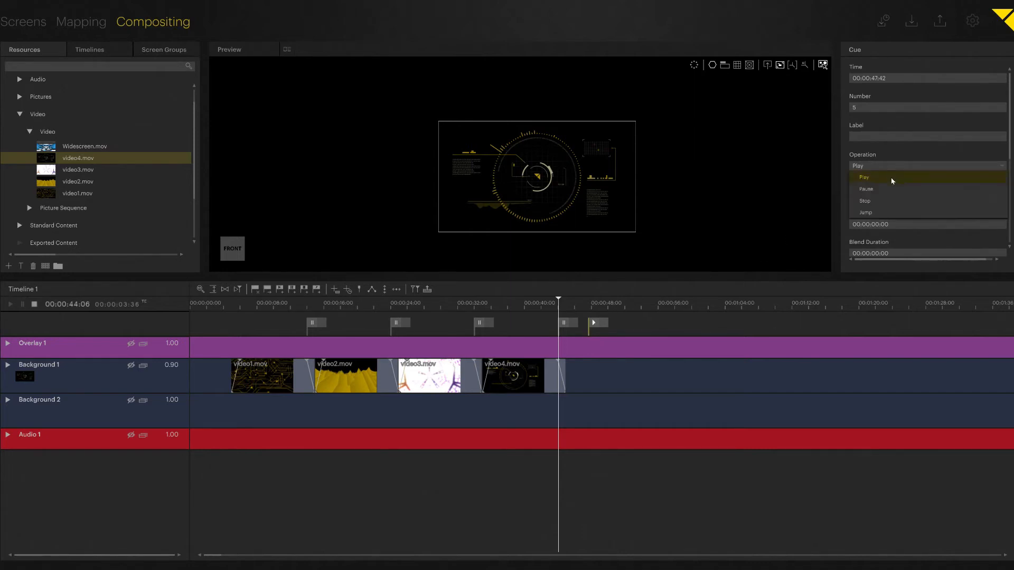
pyautogui.click(872, 210)
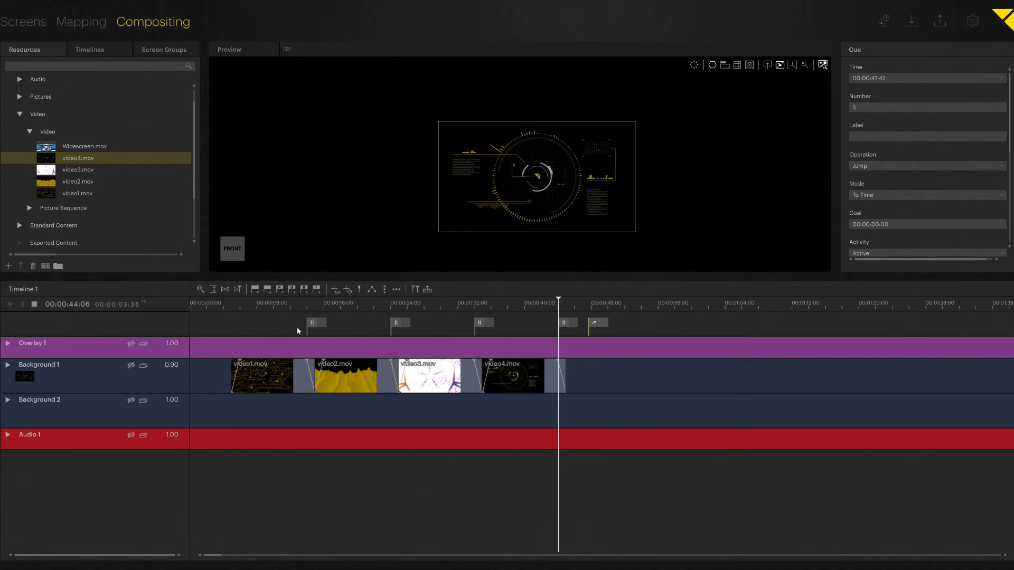
# Keep the jump cue's mode at To Time and set its goal to 00:00:05:00.
pyautogui.click(889, 197)
pyautogui.click(874, 206)
pyautogui.click(875, 197)
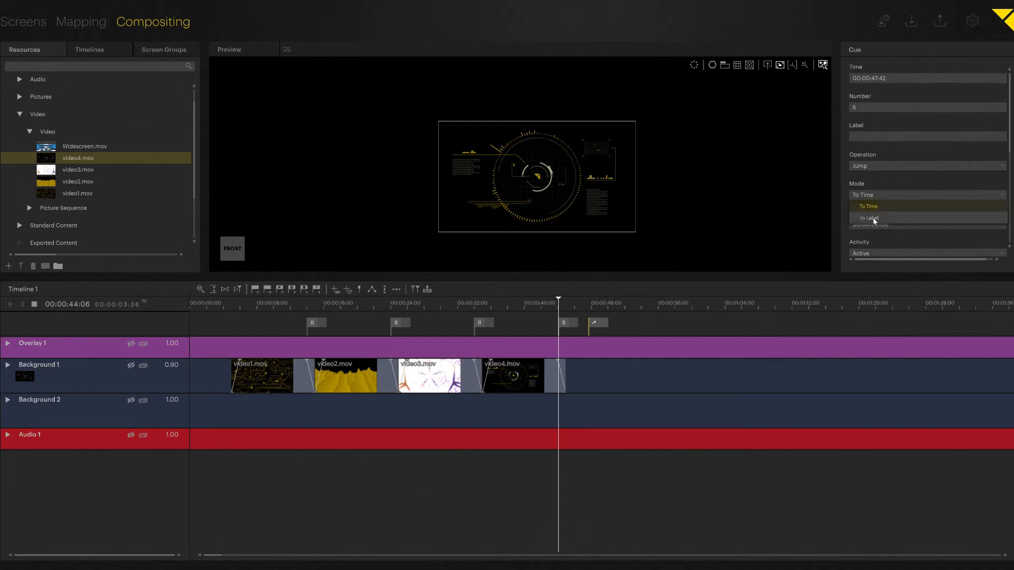
pyautogui.click(870, 206)
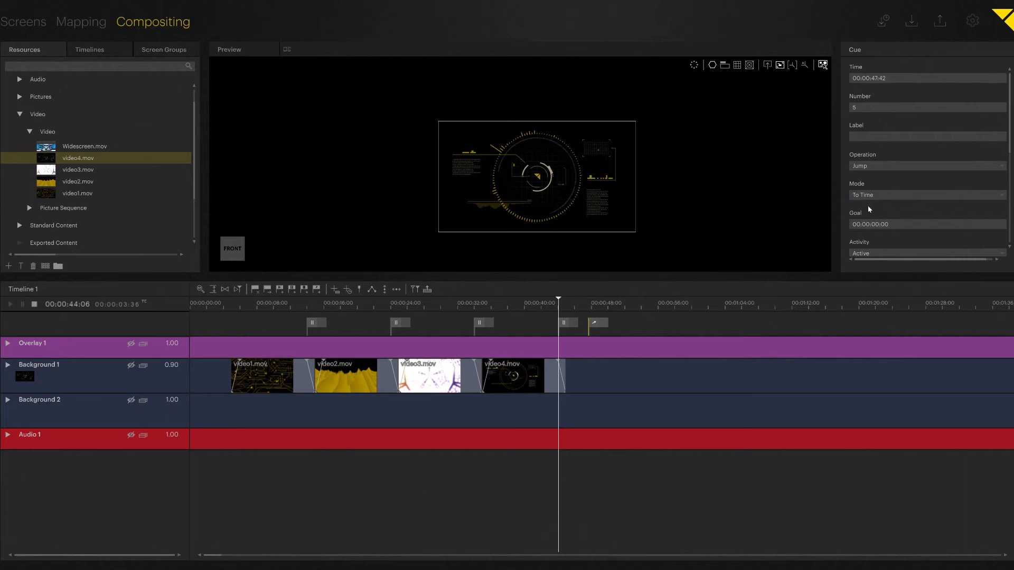
pyautogui.click(877, 226)
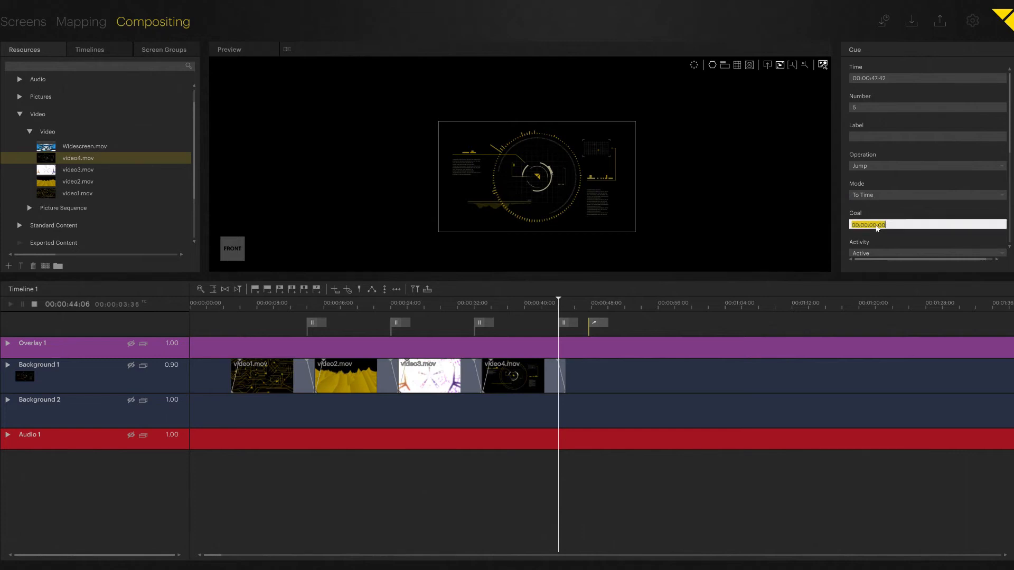
pyautogui.click(876, 226)
pyautogui.press('BackSpace')
pyautogui.write('5')
pyautogui.press('Return')
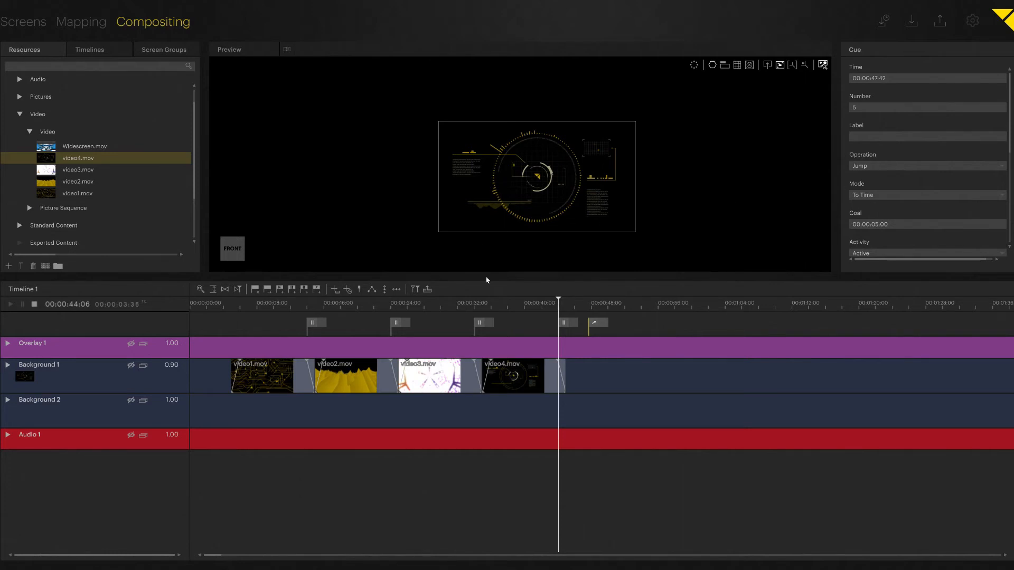
# Add a Play cue at 00:00:05:00, where video1.mov starts, and label it Position 1.
pyautogui.doubleClick(239, 323)
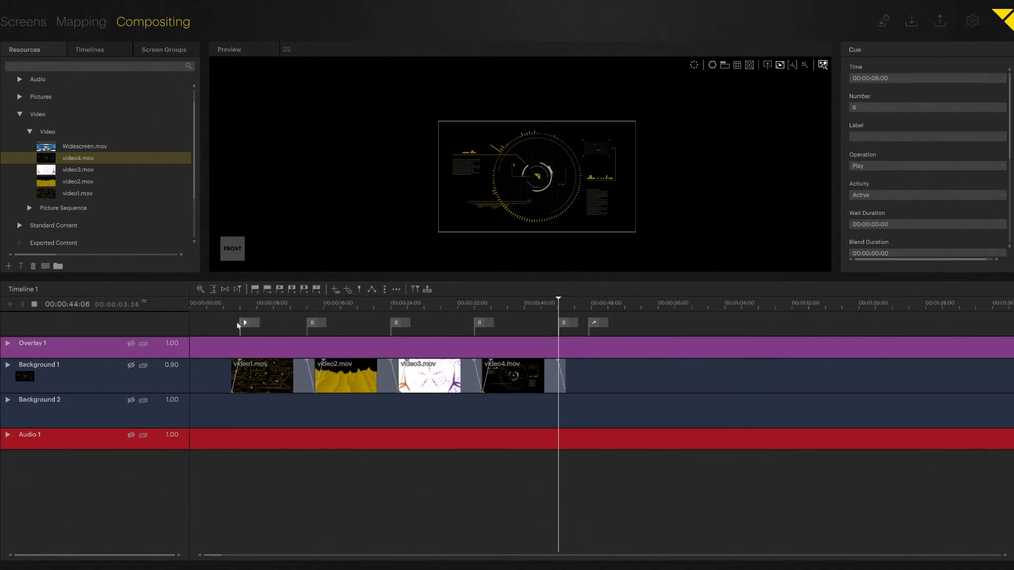
pyautogui.moveTo(237, 325); pyautogui.dragTo(231, 326)
pyautogui.click(903, 137)
pyautogui.write('Po')
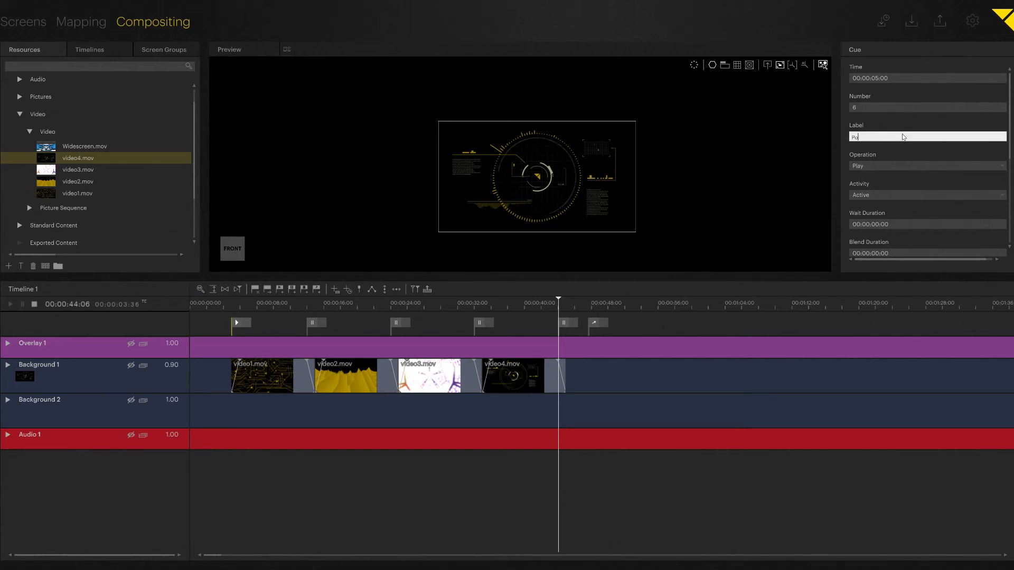
pyautogui.write('sition 1')
pyautogui.press('Return')
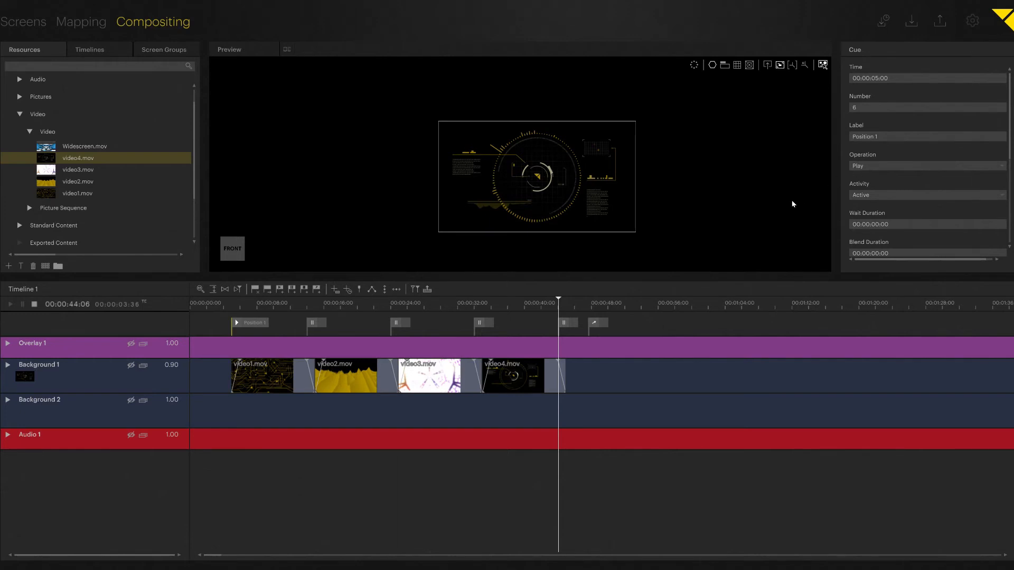
# Switch the jump cue's mode to To Label and choose Position 1 as its goal.
pyautogui.click(593, 323)
pyautogui.click(878, 195)
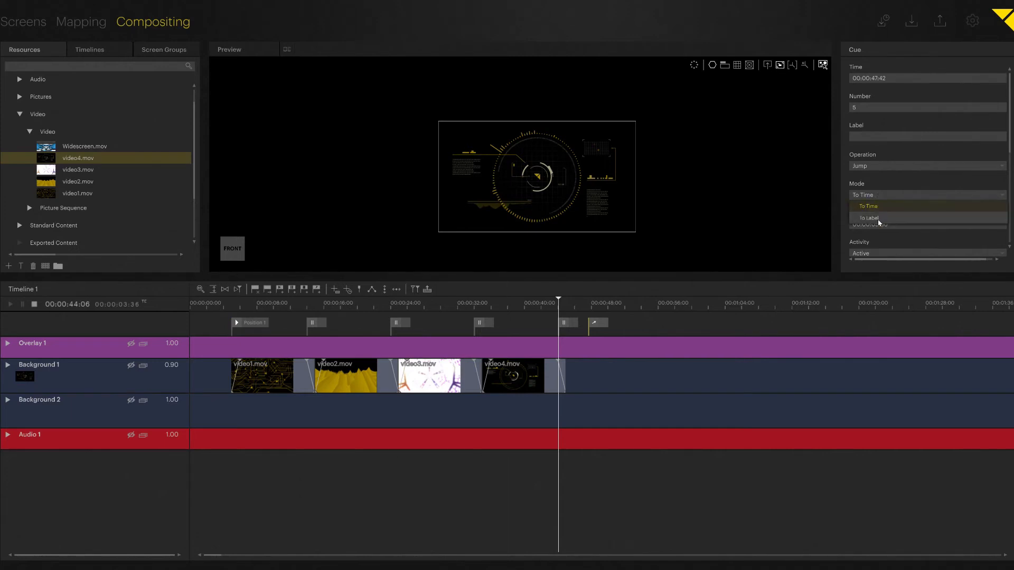
pyautogui.click(879, 219)
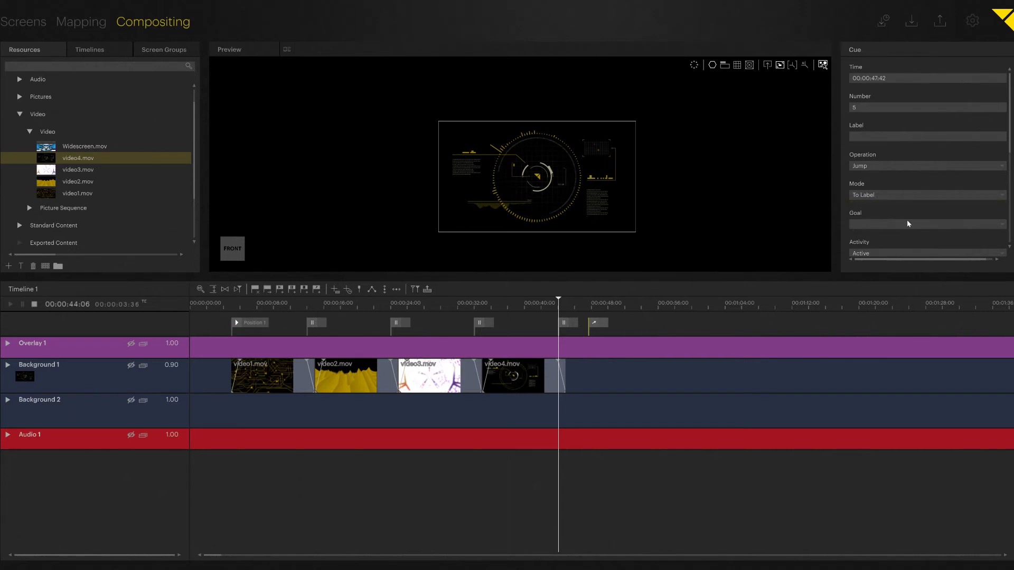
pyautogui.click(1004, 226)
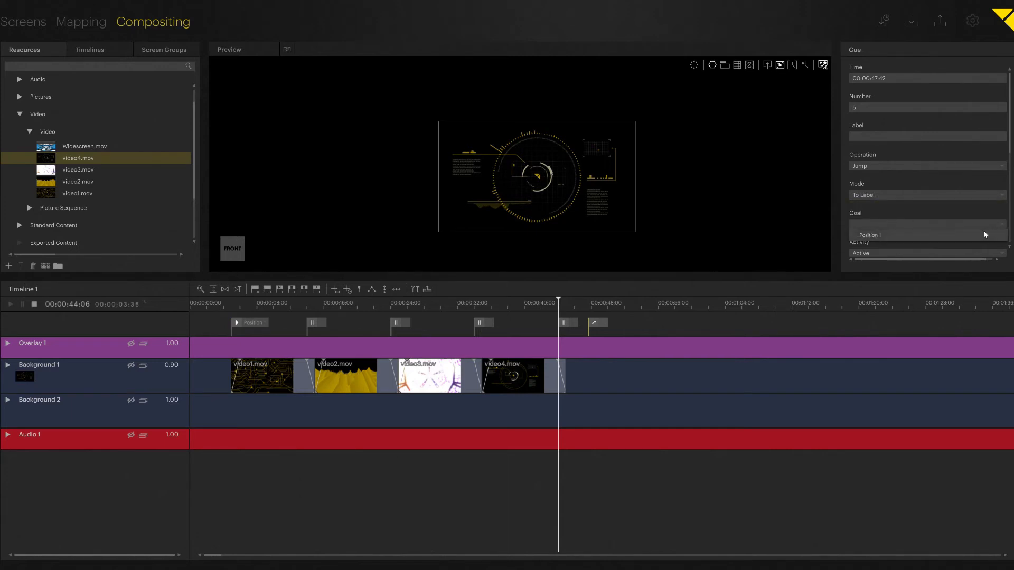
pyautogui.click(879, 238)
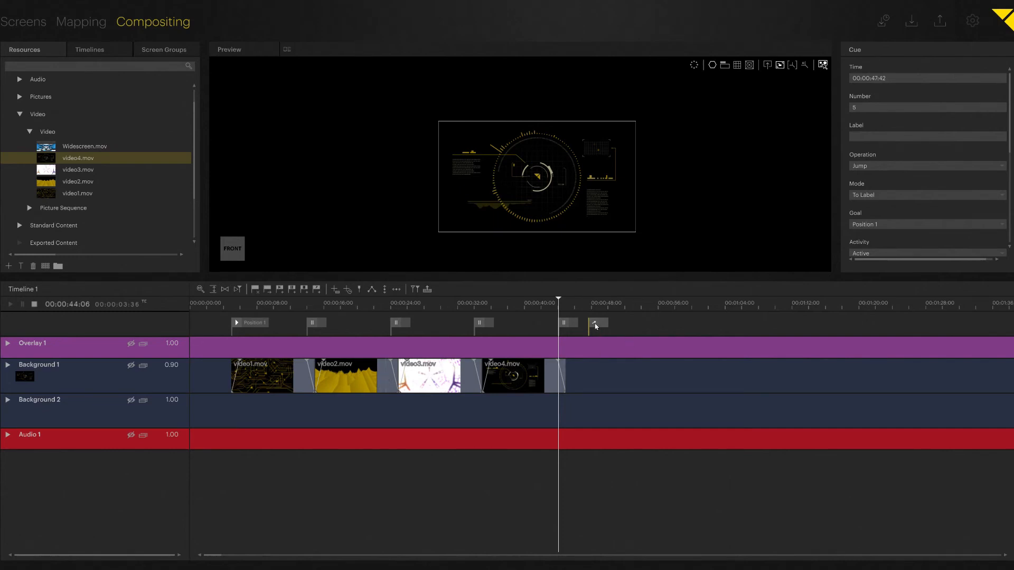
# Label the jump cue "to Pos 1".
pyautogui.click(902, 139)
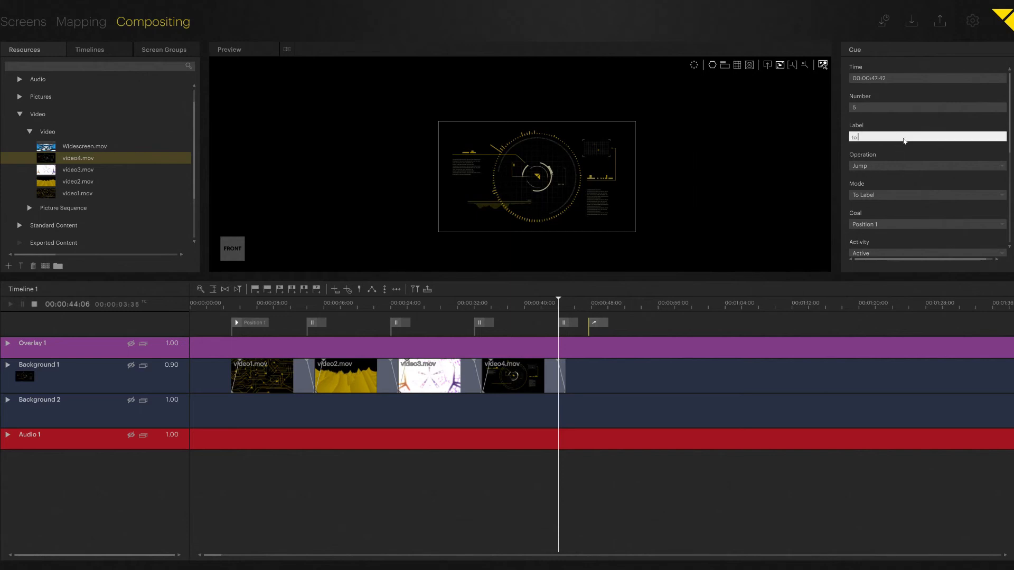
pyautogui.write('to Pos 1')
pyautogui.press('Return')
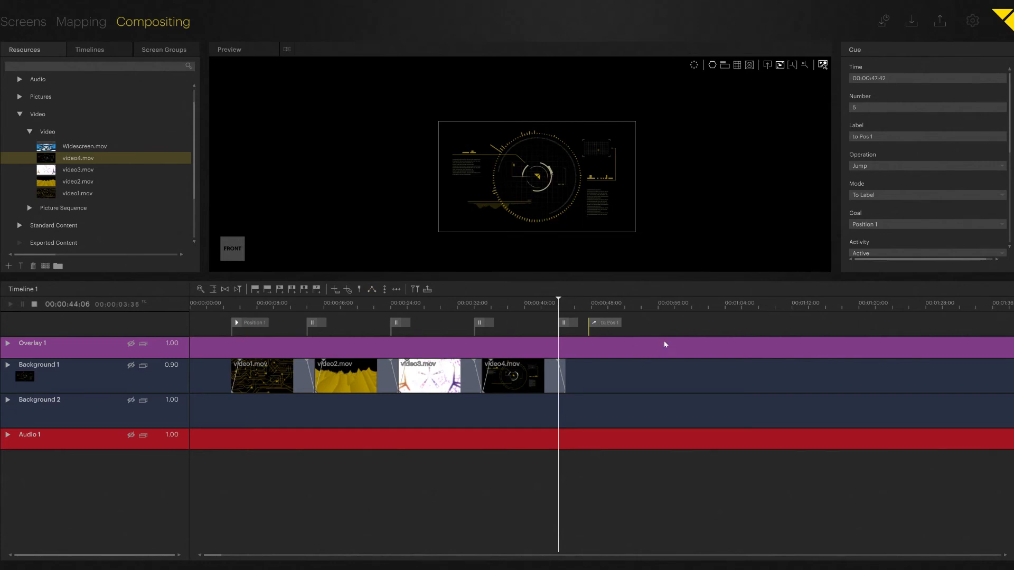
# Move the to Pos 1 jump cue to the end of video4.mov and delete the pause cue at video4.mov's fade-out.
pyautogui.scroll(-3, 890, 166)
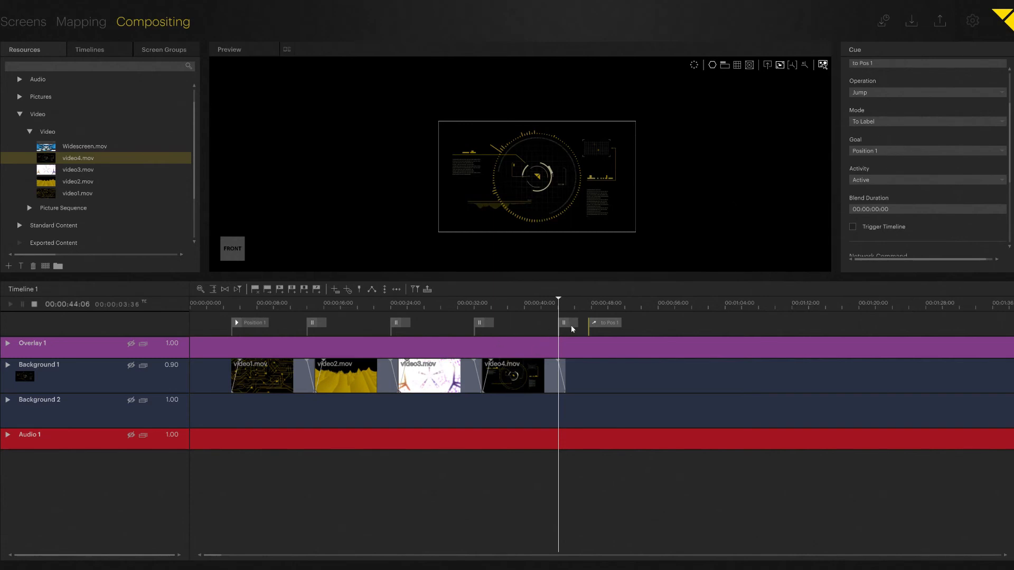
pyautogui.moveTo(590, 323)
pyautogui.mouseDown()
pyautogui.moveTo(570, 337)
pyautogui.moveTo(550, 327)
pyautogui.moveTo(572, 330)
pyautogui.moveTo(571, 339)
pyautogui.mouseUp()
pyautogui.moveTo(553, 326)
pyautogui.mouseDown()
pyautogui.moveTo(591, 305)
pyautogui.moveTo(612, 320)
pyautogui.mouseUp()
pyautogui.click(594, 326)
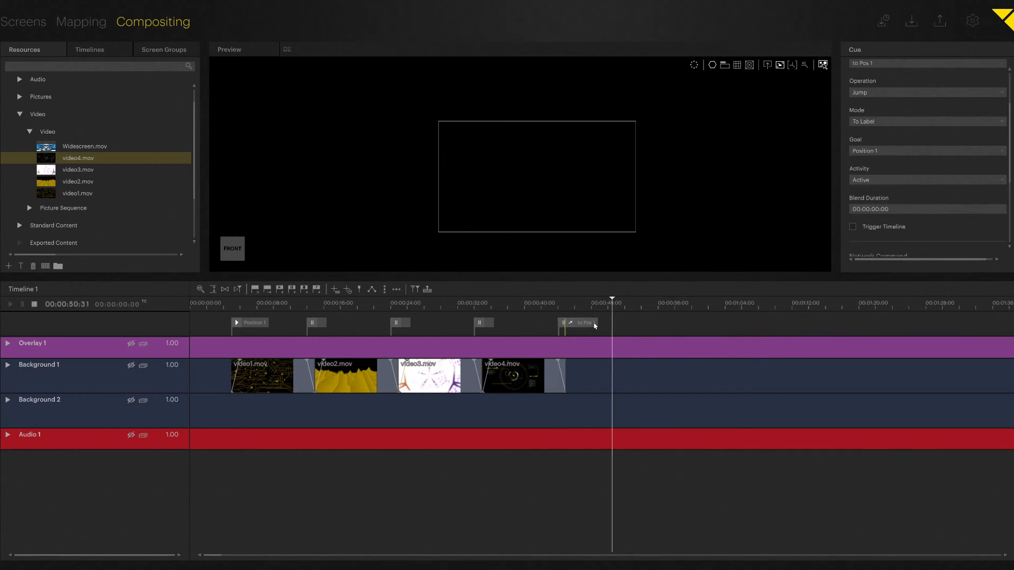
pyautogui.click(562, 328)
# Play the timeline from near the end of video4.mov through the jump back to Position 1 and on past the pause cues.
pyautogui.click(554, 310)
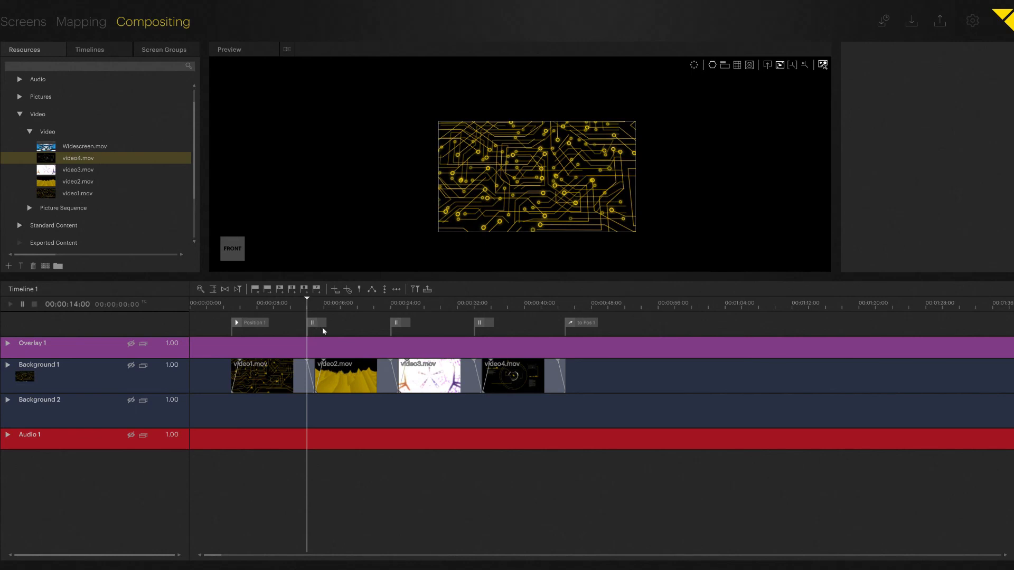
pyautogui.press('space')
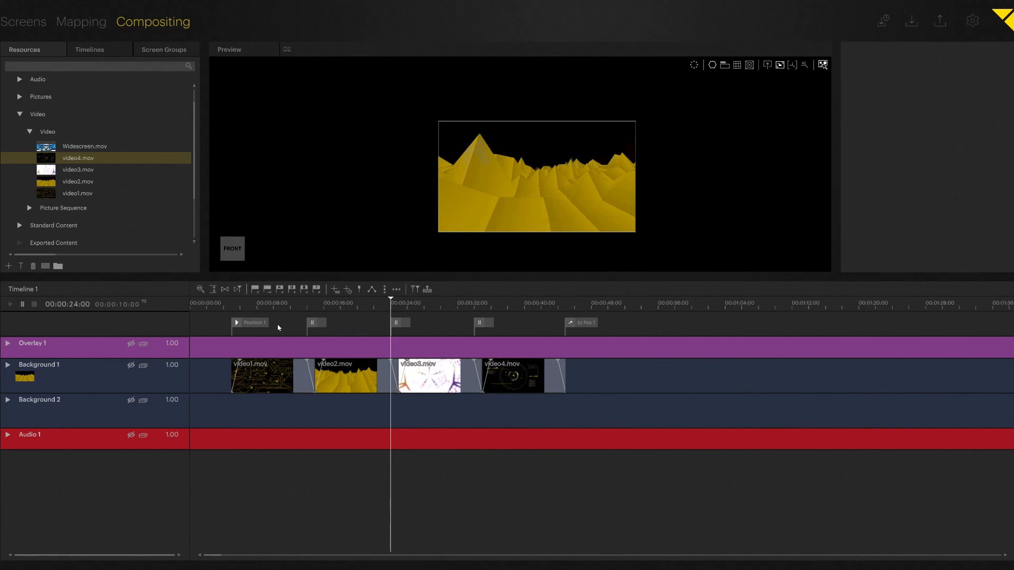
pyautogui.doubleClick(76, 305)
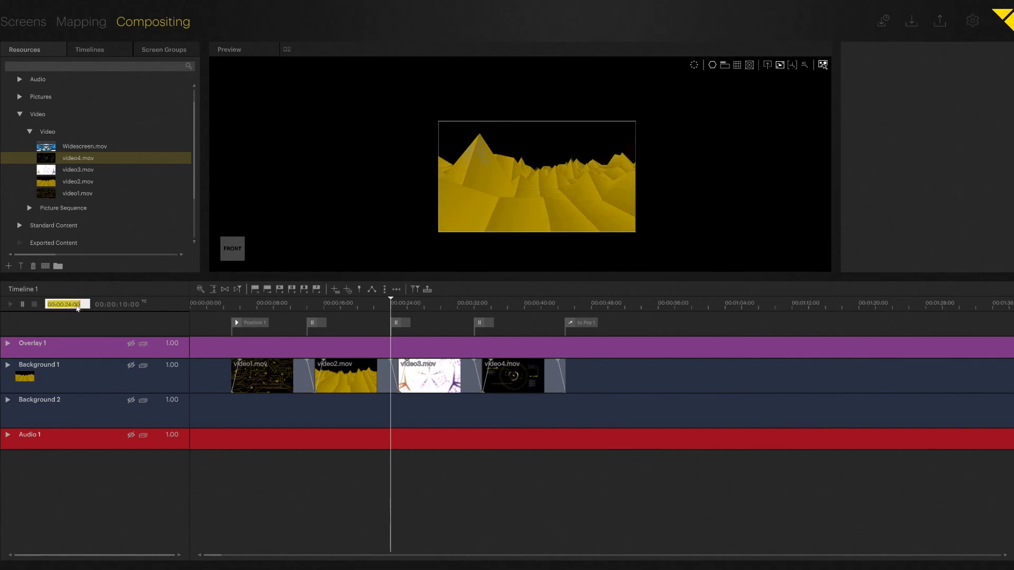
pyautogui.click(130, 306)
pyautogui.press('space')
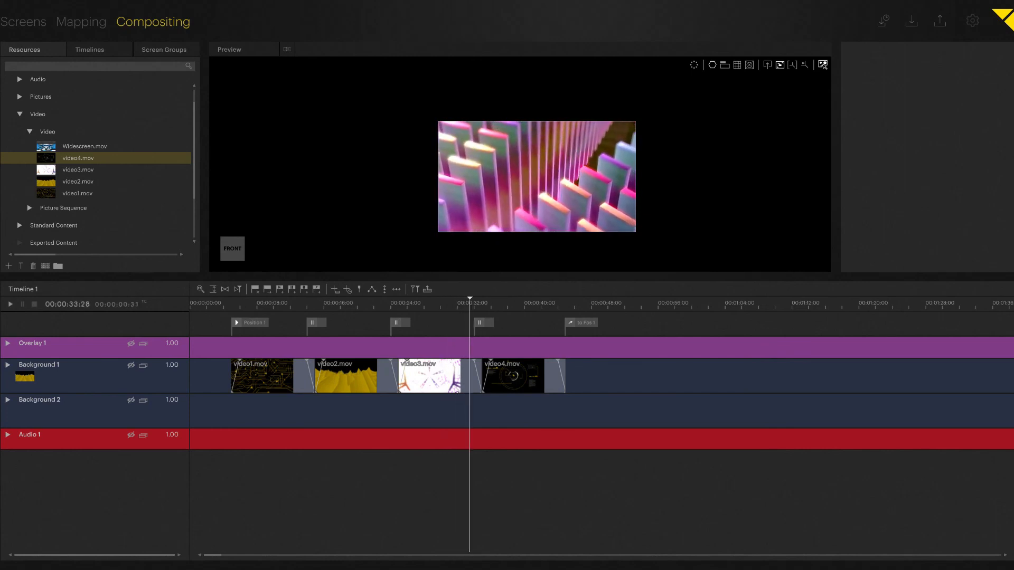
# Show the list of timelines and resume playback to examine Timeline 1's countdown to the to Pos 1 cue.
pyautogui.click(89, 51)
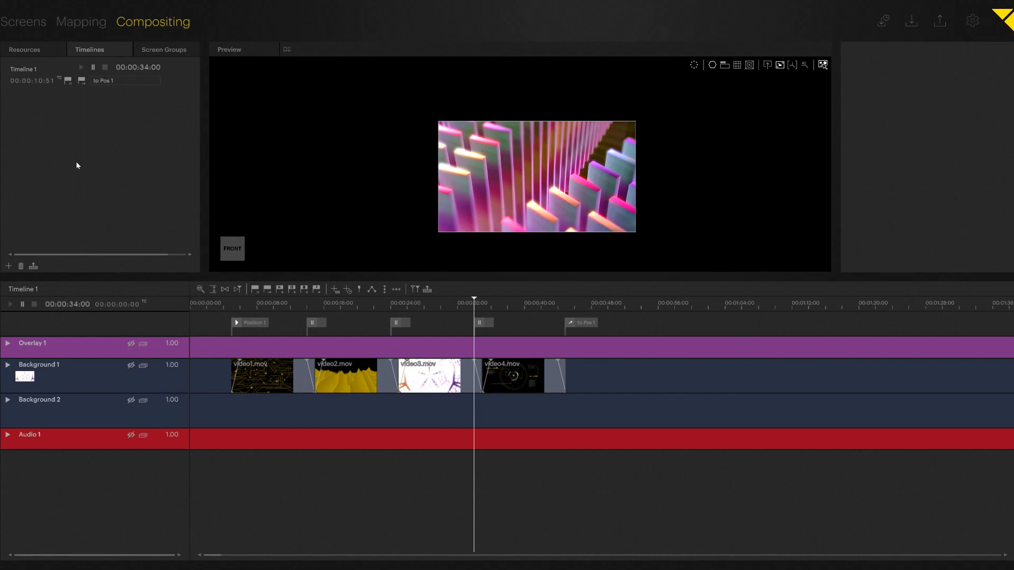
pyautogui.click(428, 307)
pyautogui.press('space')
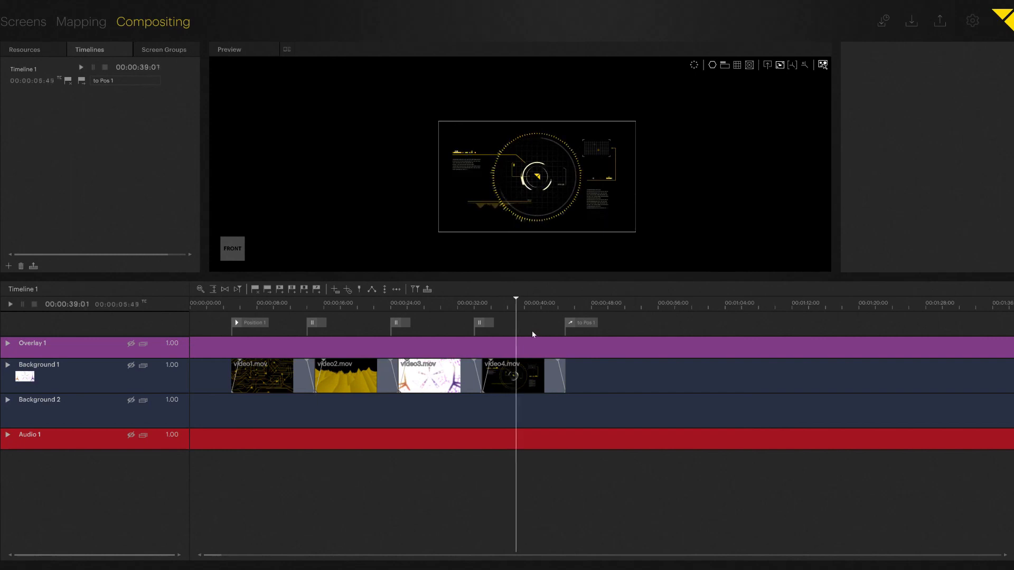
# Add a Play cue labelled Scene 1 at 00:00:28:53 and play the timeline toward it from 00:00:22:59.
pyautogui.moveTo(517, 305); pyautogui.dragTo(383, 302)
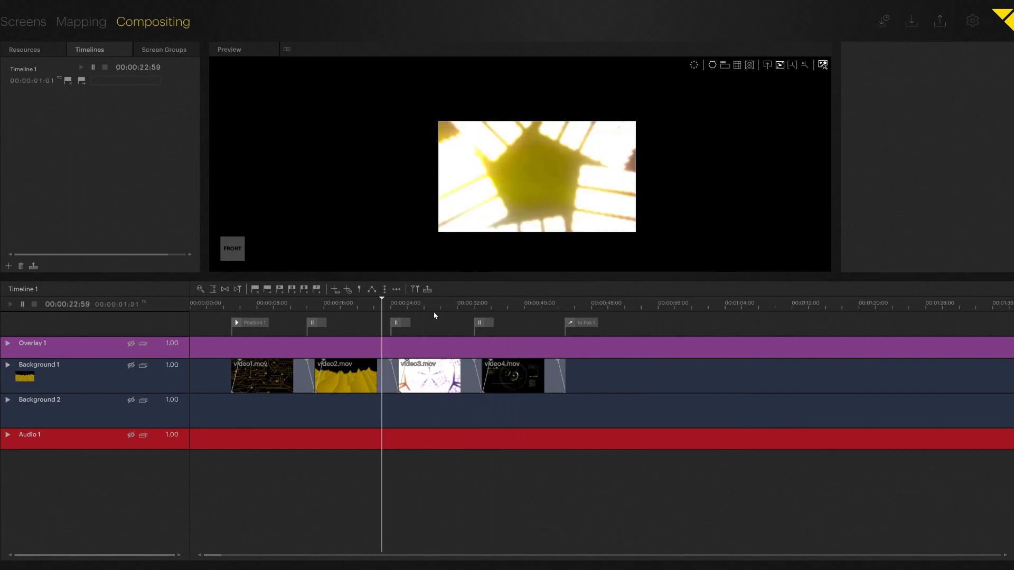
pyautogui.doubleClick(432, 326)
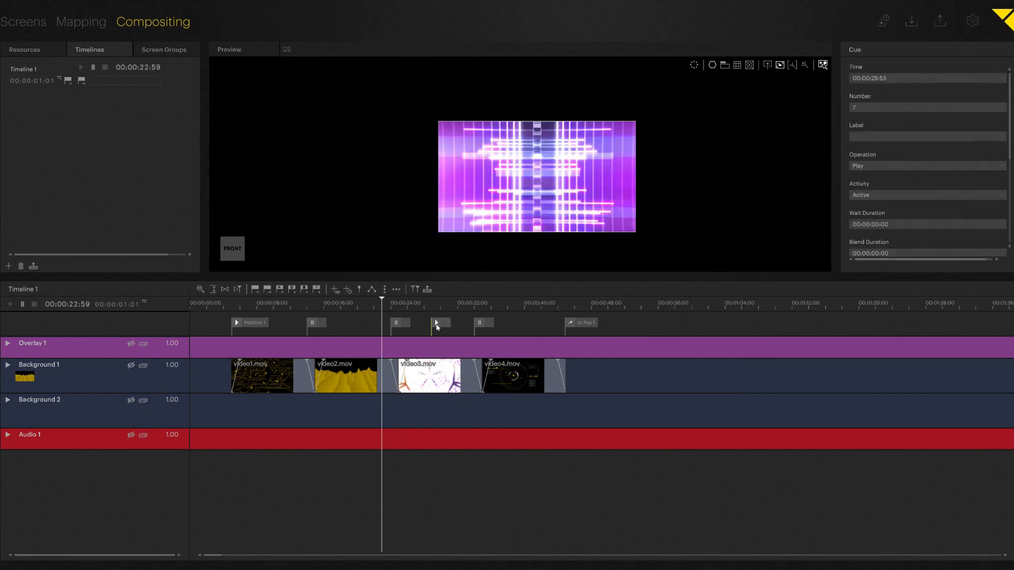
pyautogui.click(878, 139)
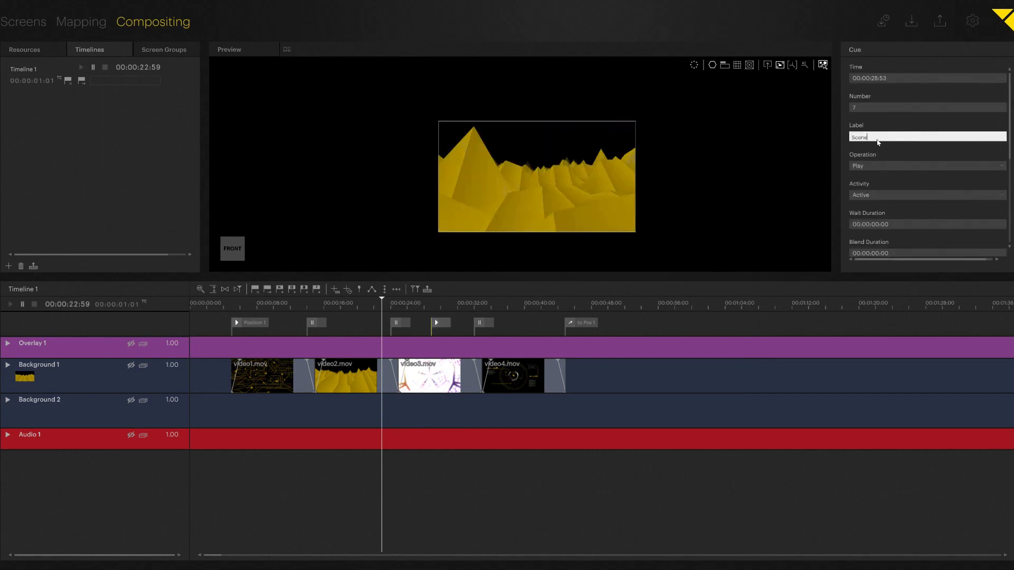
pyautogui.write('Scene 1')
pyautogui.press('Return')
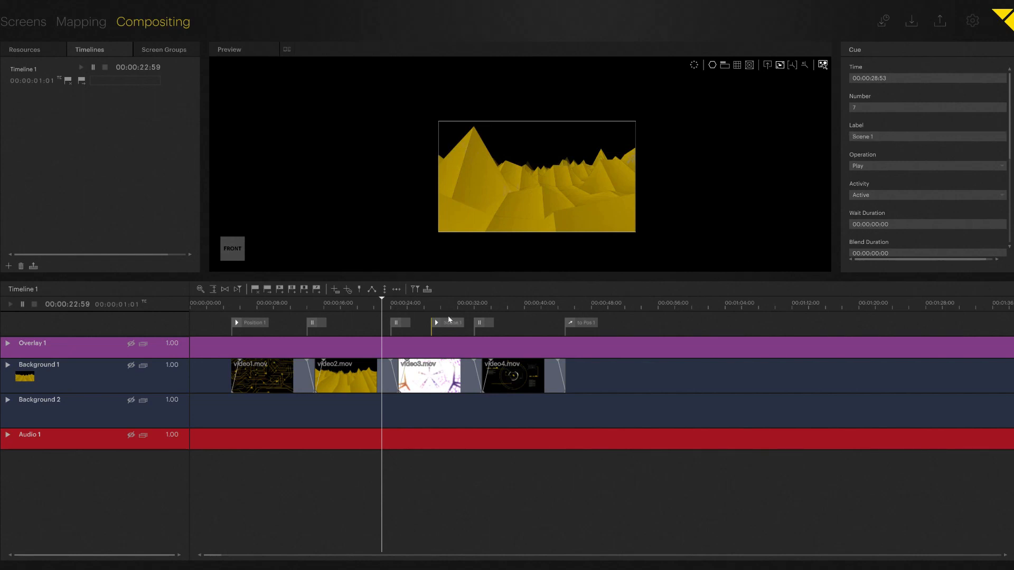
pyautogui.press('space')
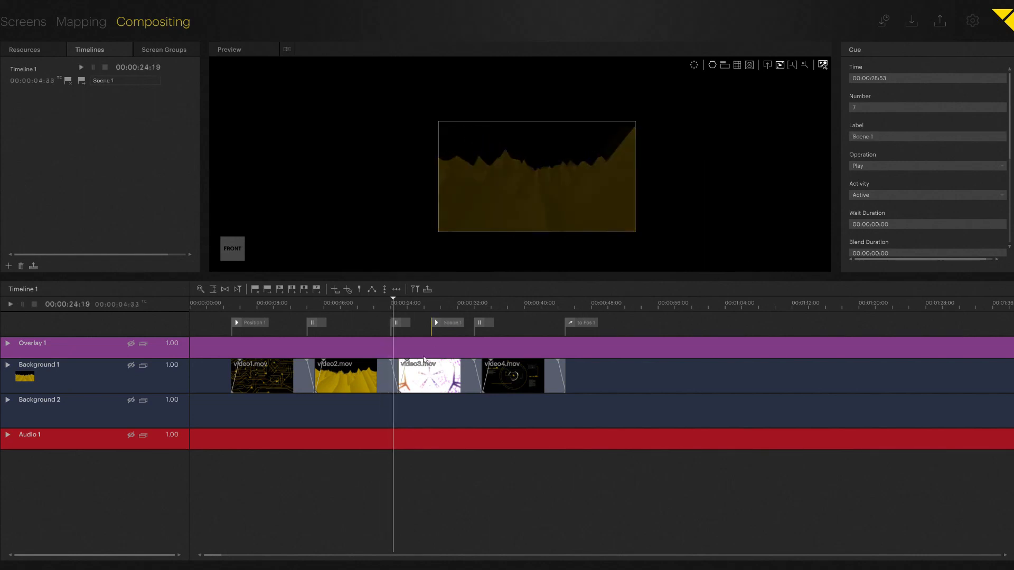